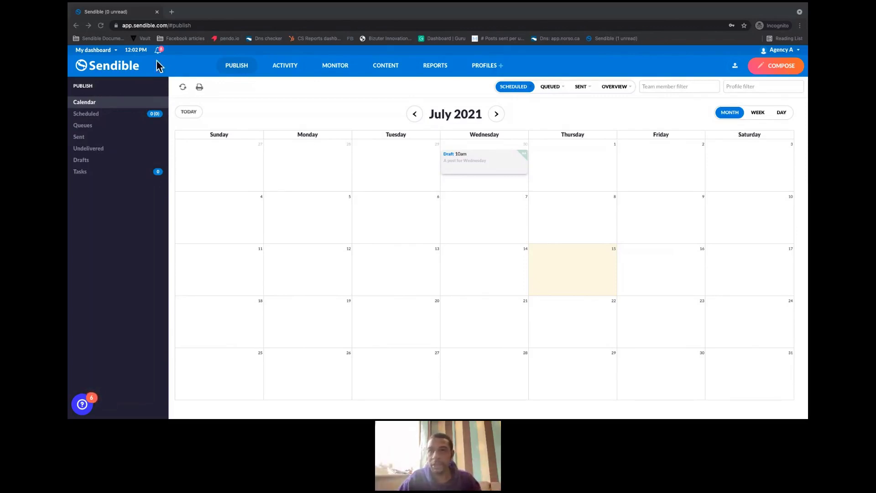
- View the agency account's timezone settings and cancel out of the dialog
{"action": "mouse_move", "coordinate": [139, 54]}
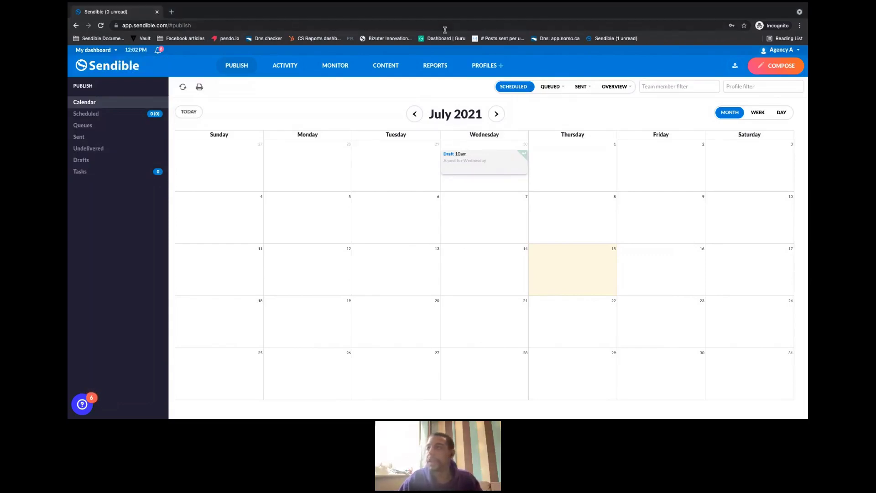
{"action": "left_click", "coordinate": [783, 50]}
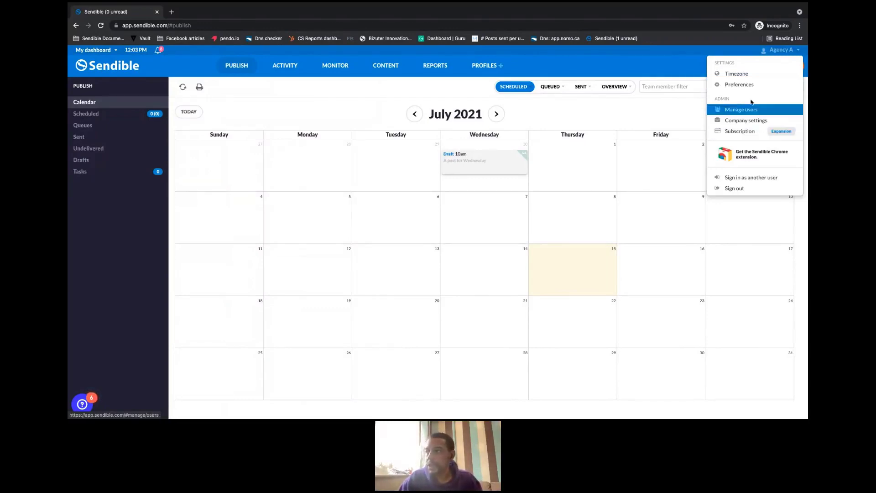
{"action": "left_click", "coordinate": [743, 74]}
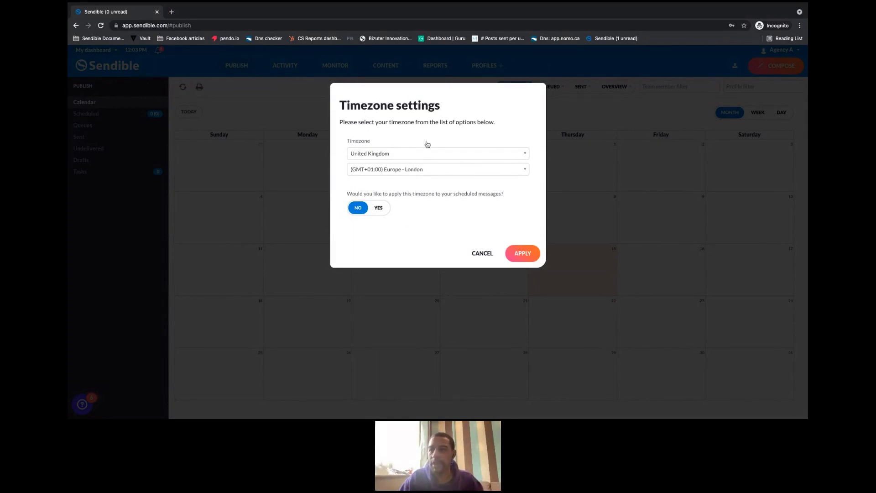
{"action": "left_click", "coordinate": [485, 254]}
- Open the user management page and switch to the Client 2 - USA dashboard
{"action": "left_click", "coordinate": [781, 50]}
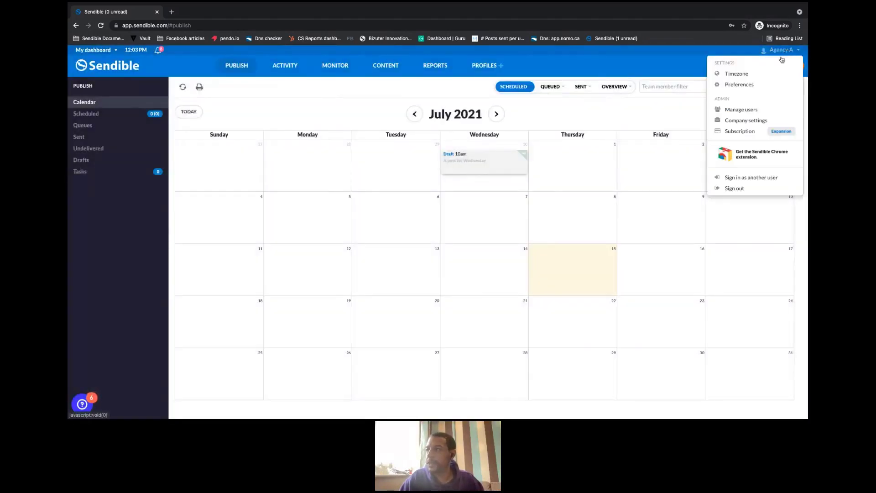
{"action": "left_click", "coordinate": [752, 111]}
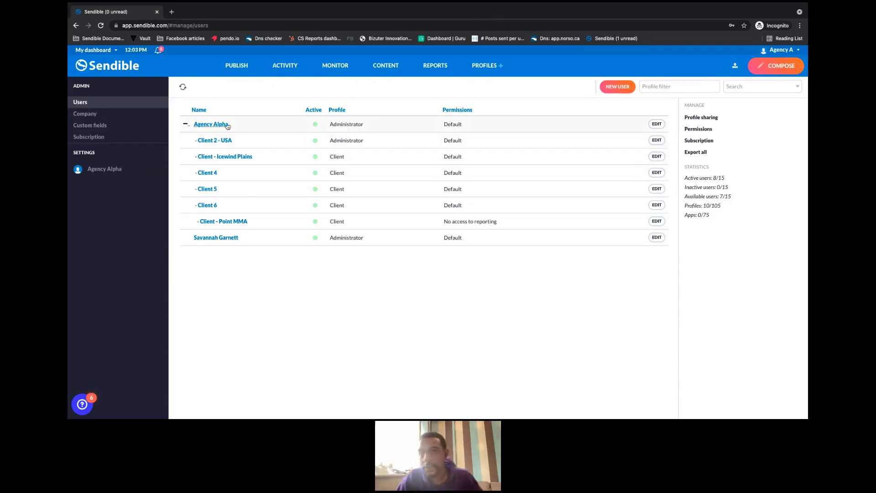
{"action": "left_click", "coordinate": [98, 54]}
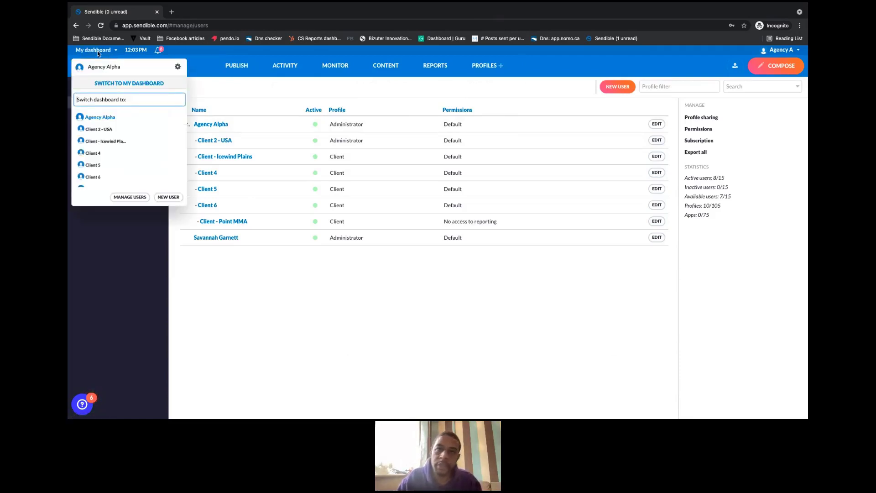
{"action": "left_click", "coordinate": [111, 131]}
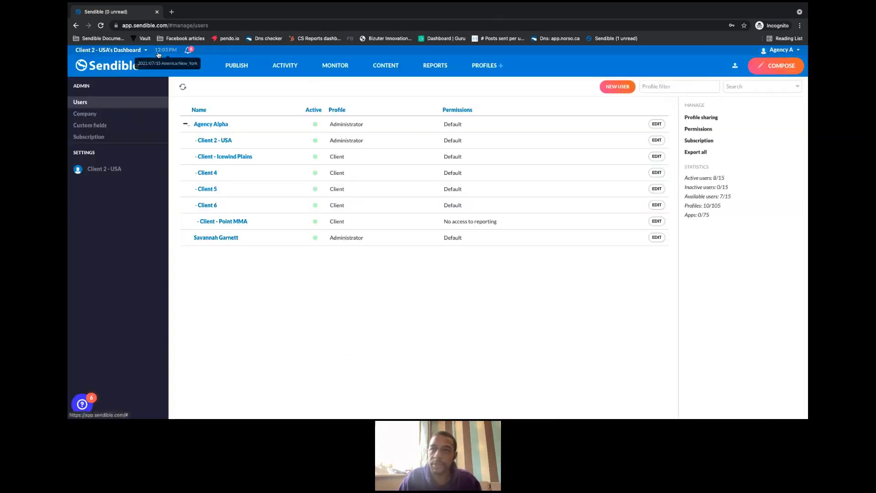
- Check the timezone settings of the Client 2 - USA dashboard, cancel the dialog and reload the page
{"action": "left_click", "coordinate": [159, 54]}
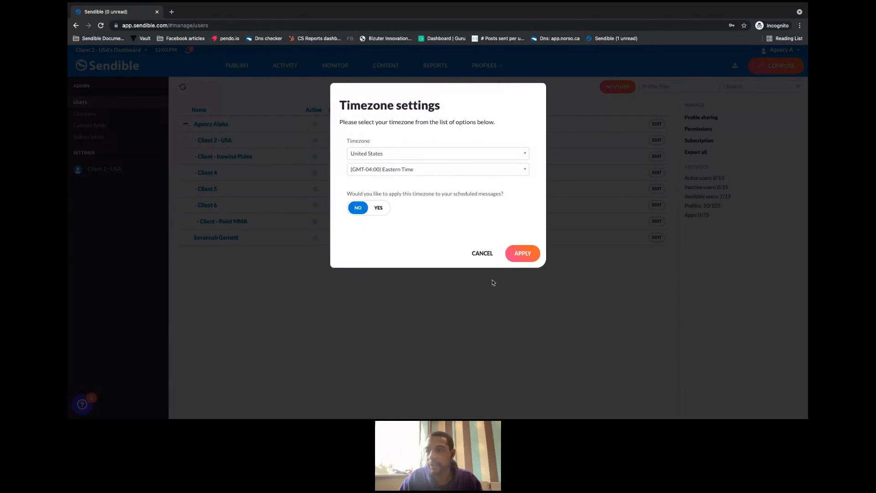
{"action": "left_click", "coordinate": [482, 253]}
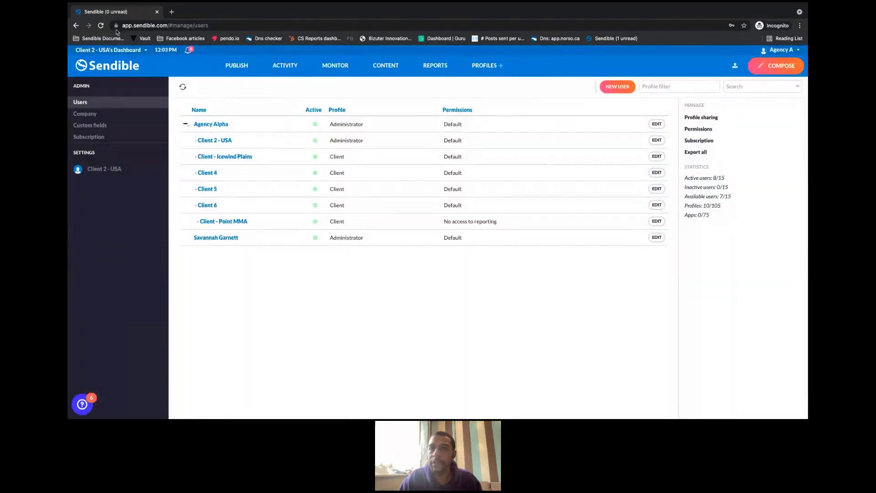
{"action": "left_click", "coordinate": [102, 26]}
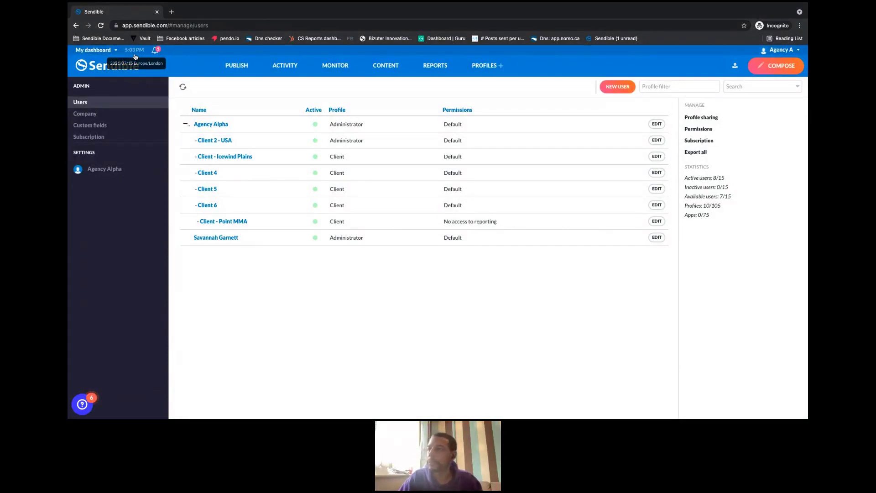
- Open the agency account's preferences and review the name, email and username fields in the contact information
{"action": "left_click", "coordinate": [780, 51]}
{"action": "left_click", "coordinate": [757, 85]}
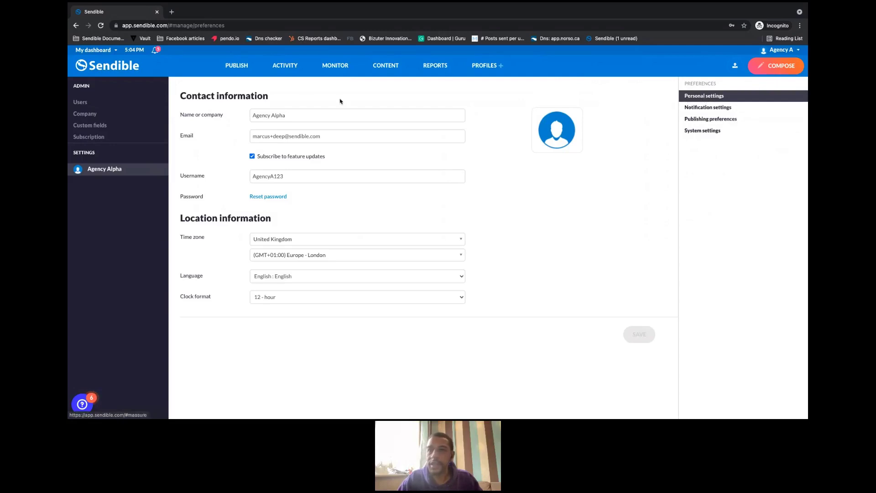
{"action": "left_click", "coordinate": [274, 117]}
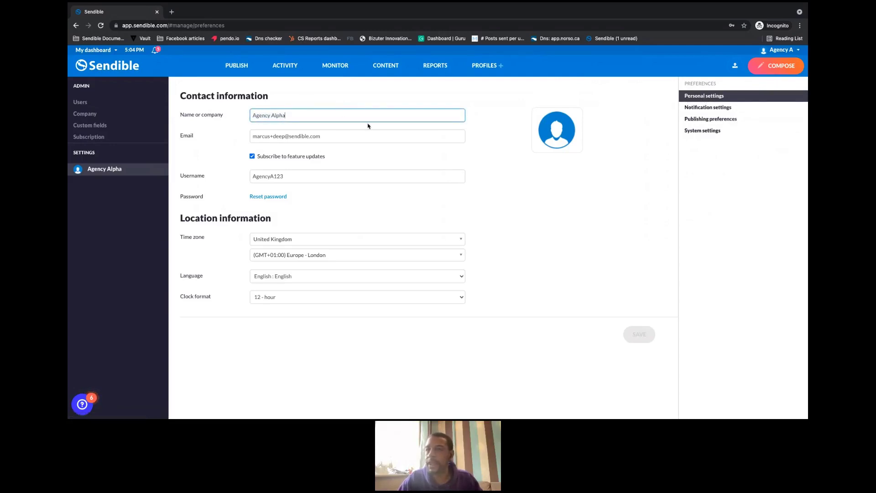
{"action": "key", "text": "Tab"}
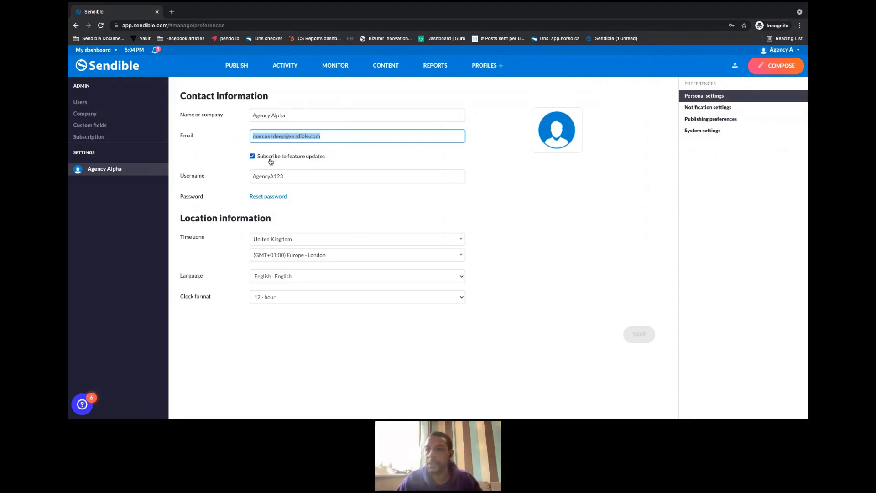
{"action": "left_click_drag", "start_coordinate": [256, 176], "coordinate": [284, 177]}
{"action": "left_click", "coordinate": [291, 180]}
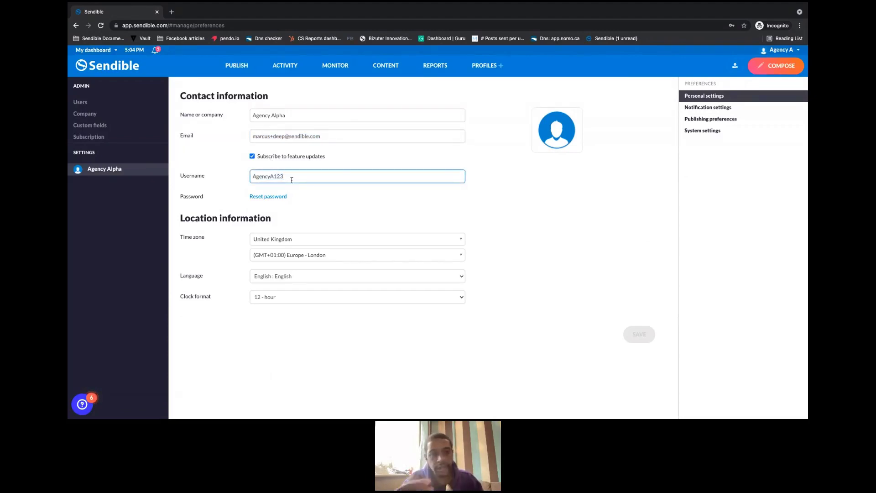
{"action": "left_click_drag", "start_coordinate": [332, 137], "coordinate": [234, 139]}
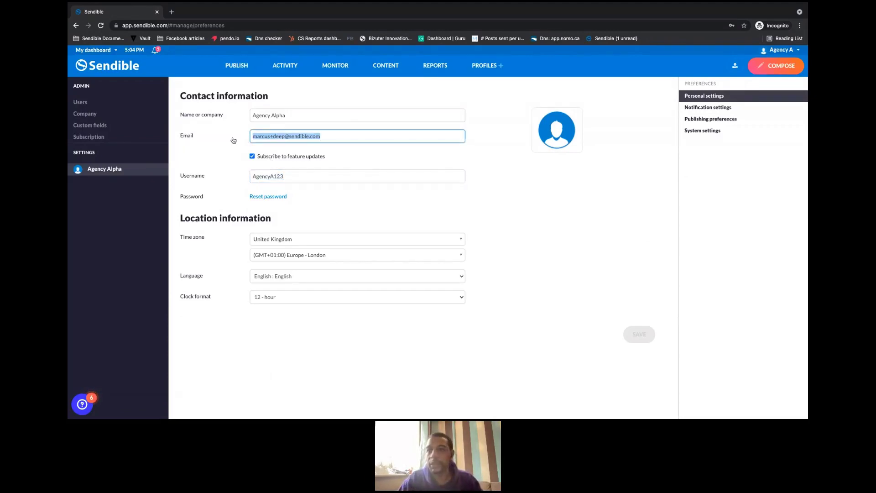
{"action": "left_click", "coordinate": [298, 180]}
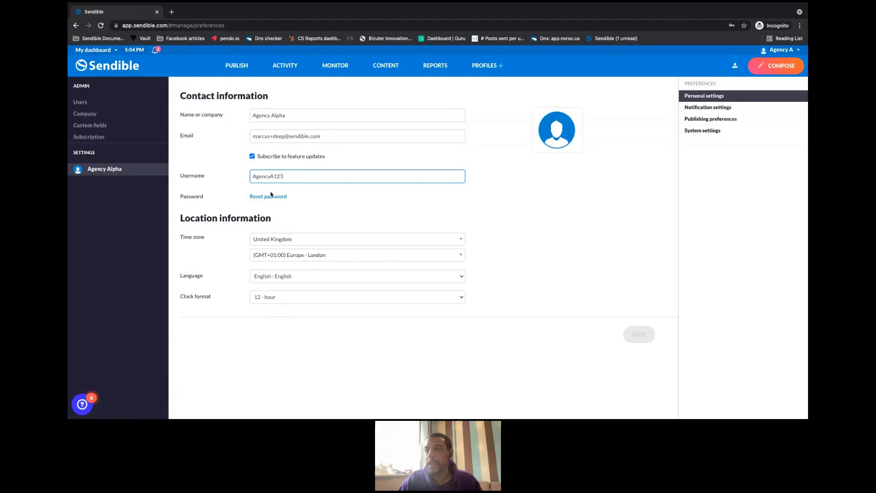
{"action": "left_click", "coordinate": [489, 194]}
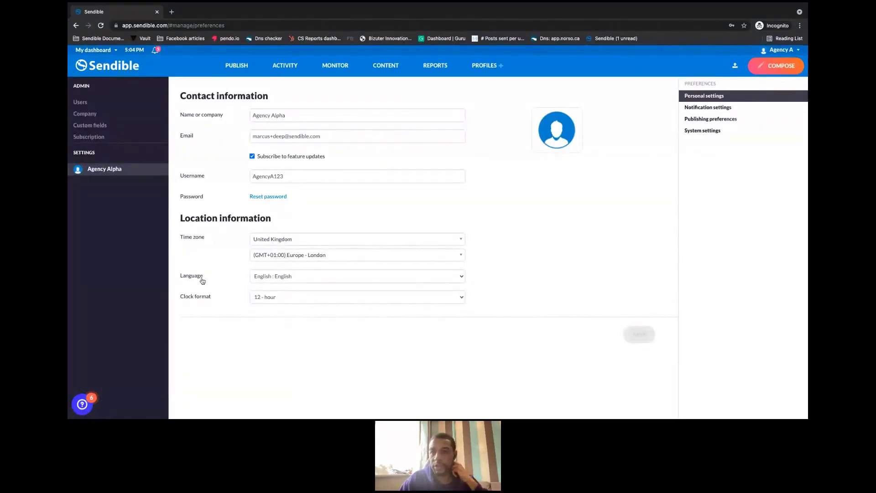
- Look through the available language and clock format options in the location information
{"action": "left_click", "coordinate": [288, 279]}
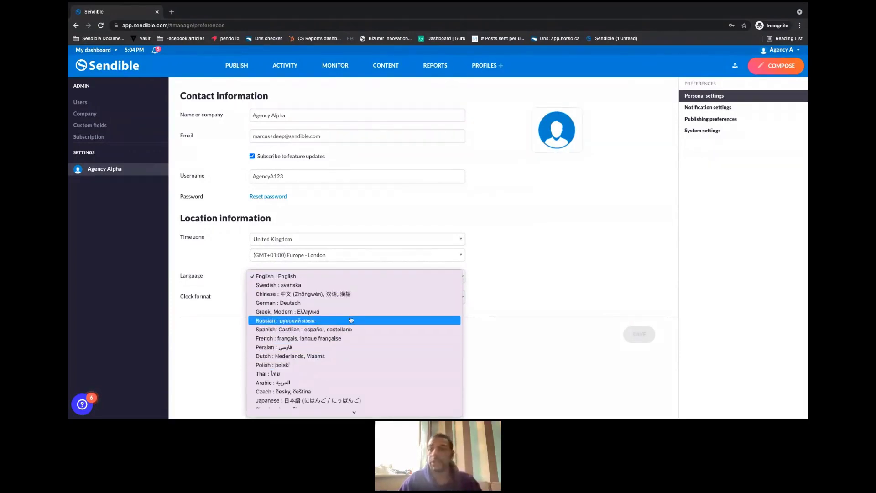
{"action": "scroll", "coordinate": [351, 319], "scroll_direction": "down", "scroll_amount": 1}
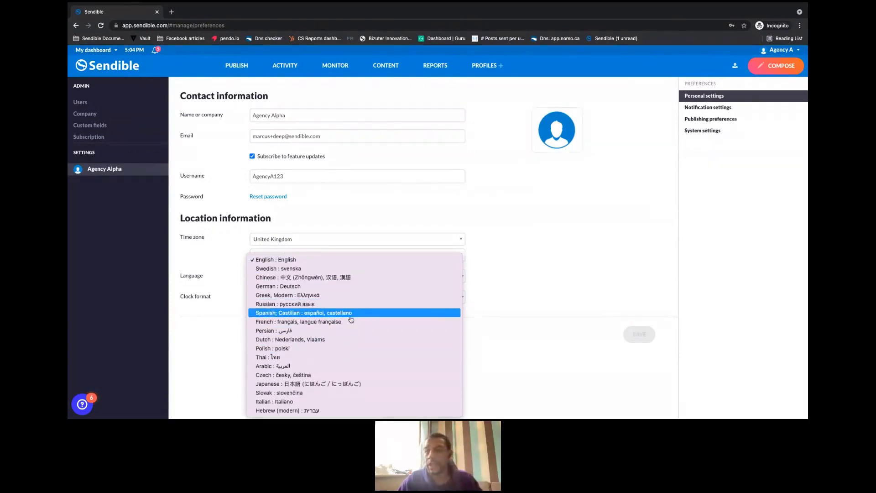
{"action": "left_click", "coordinate": [487, 278]}
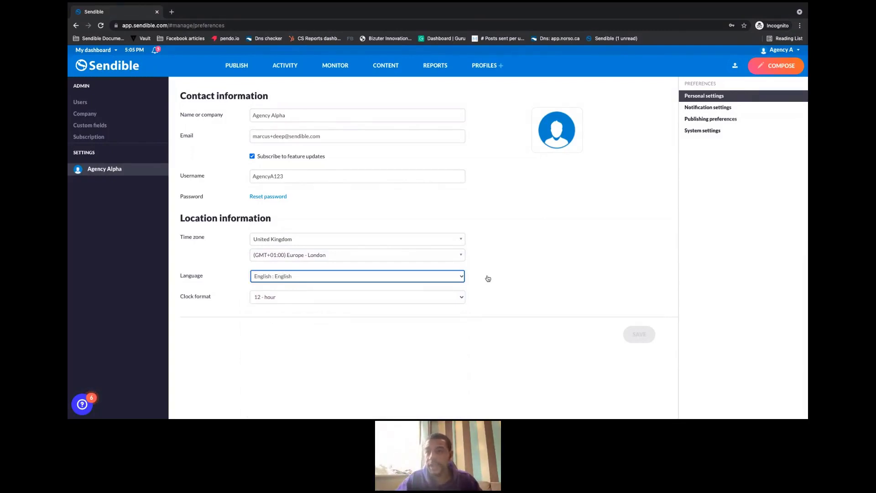
{"action": "left_click", "coordinate": [445, 277]}
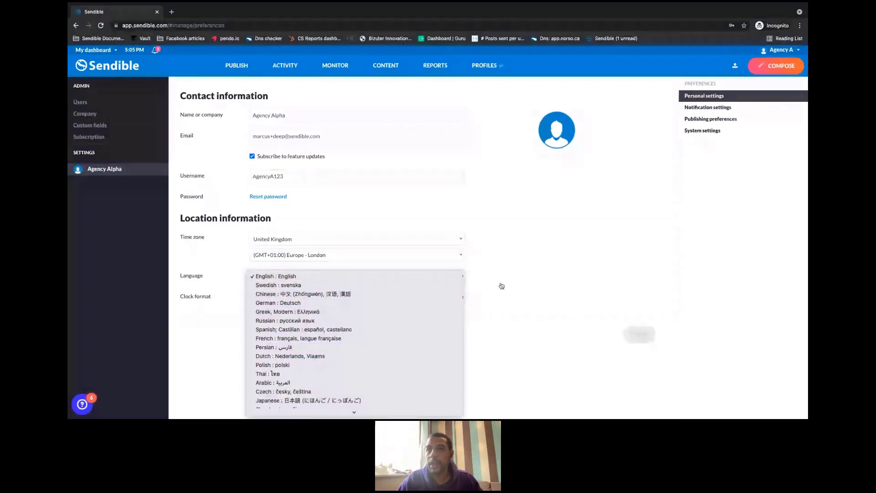
{"action": "left_click", "coordinate": [501, 285]}
{"action": "left_click", "coordinate": [270, 296]}
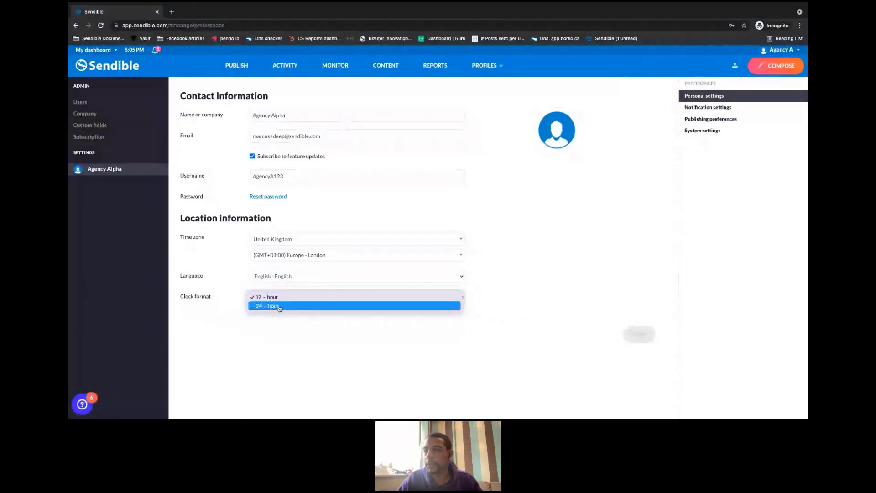
{"action": "left_click", "coordinate": [495, 291]}
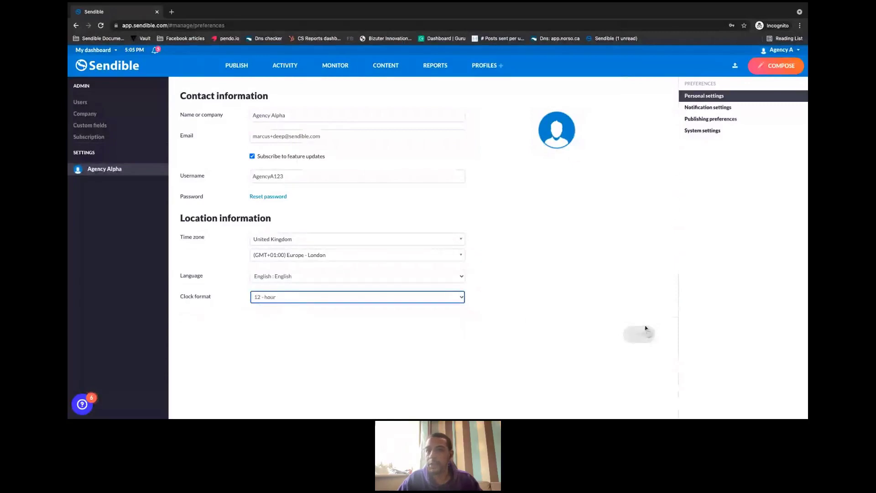
- Open the notification settings and examine the email field used for published-post notifications
{"action": "left_click", "coordinate": [703, 109]}
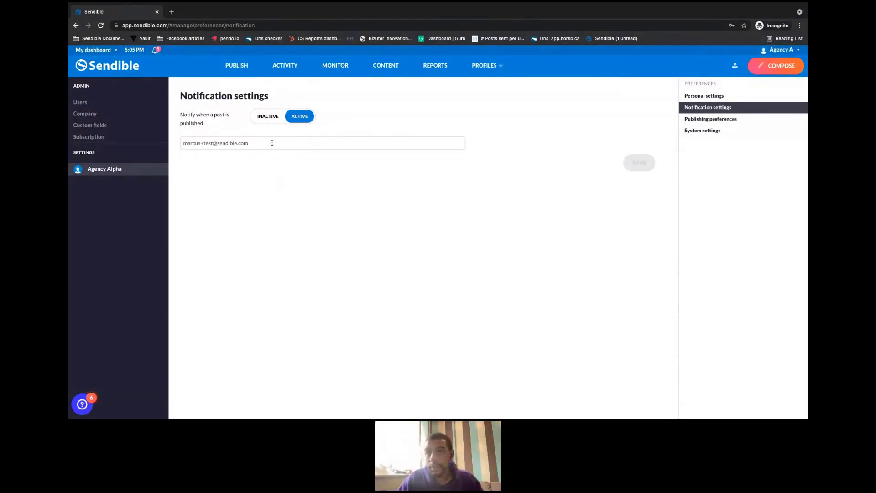
{"action": "left_click_drag", "start_coordinate": [250, 143], "coordinate": [181, 144]}
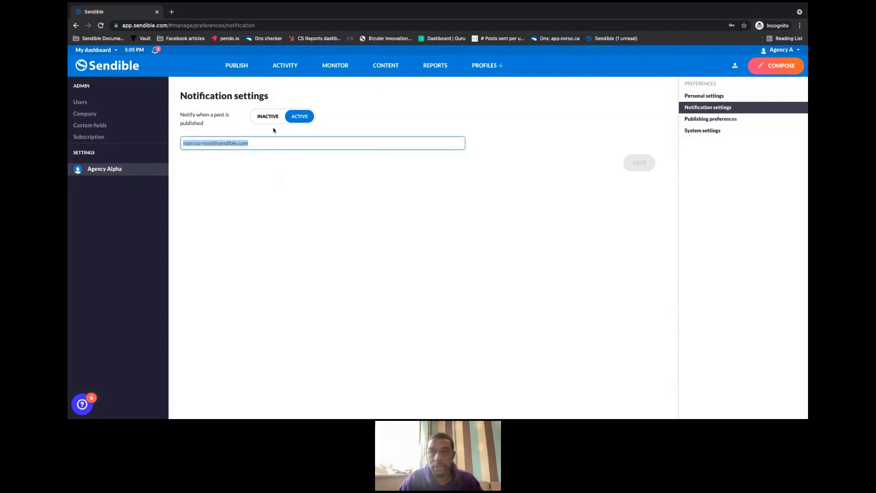
{"action": "key", "text": "Right"}
{"action": "left_click_drag", "start_coordinate": [257, 145], "coordinate": [174, 147]}
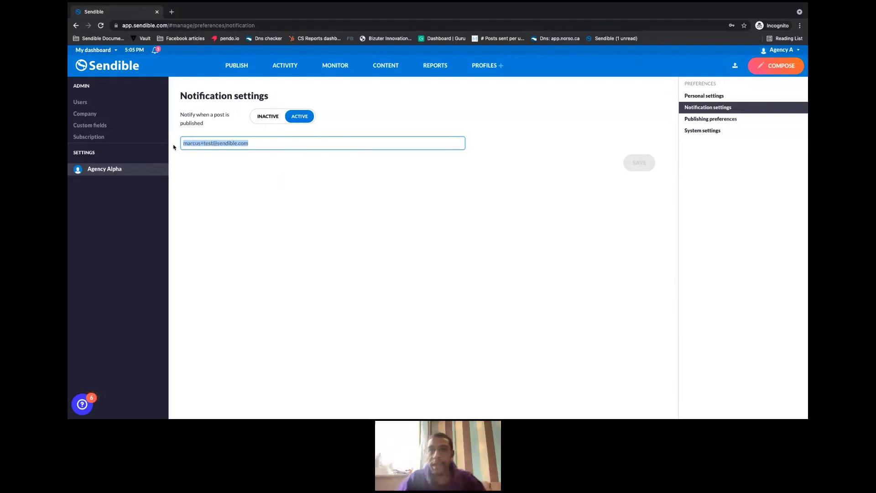
{"action": "left_click", "coordinate": [254, 167]}
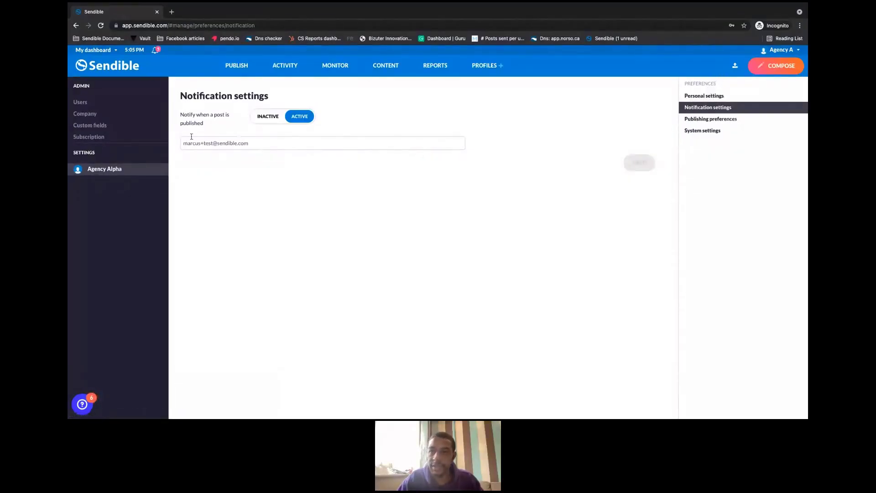
{"action": "left_click", "coordinate": [261, 146]}
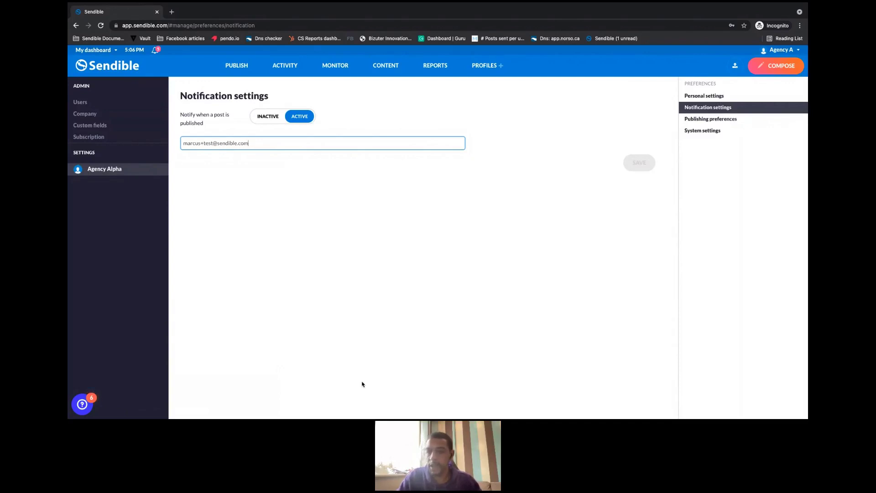
- Open the publishing preferences and view the choices for the default URL shortener
{"action": "left_click", "coordinate": [706, 122]}
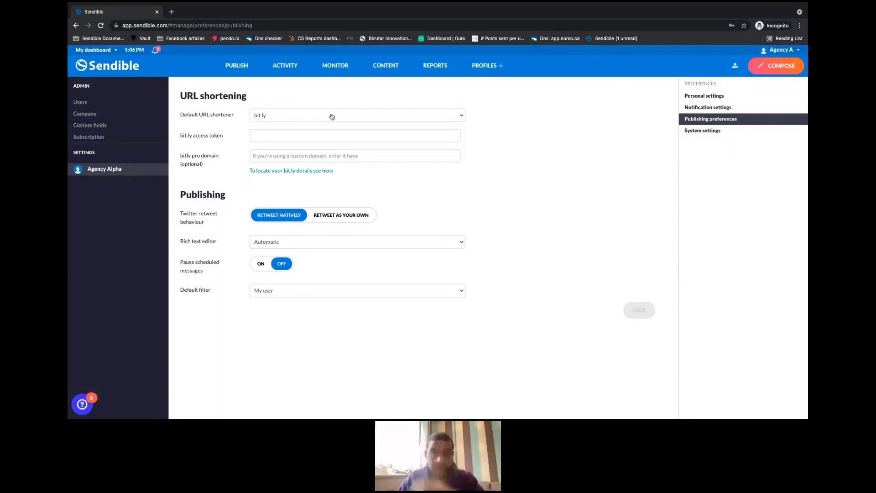
{"action": "left_click", "coordinate": [304, 120]}
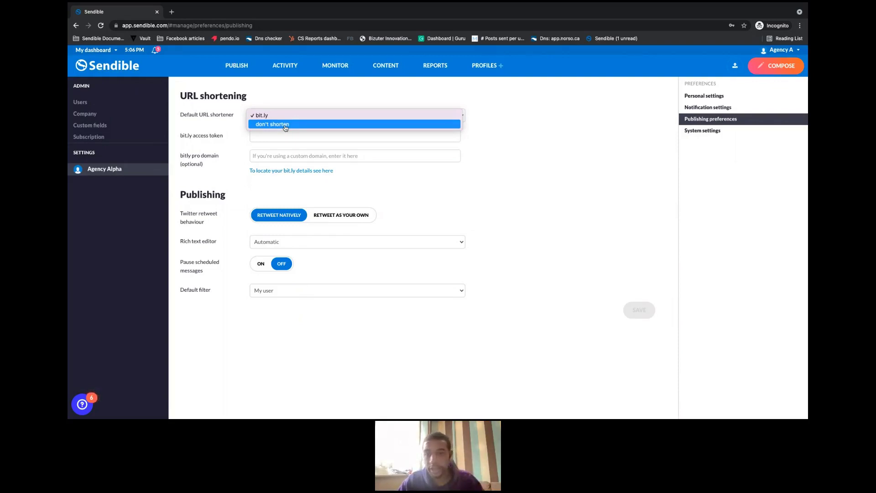
{"action": "left_click", "coordinate": [495, 115]}
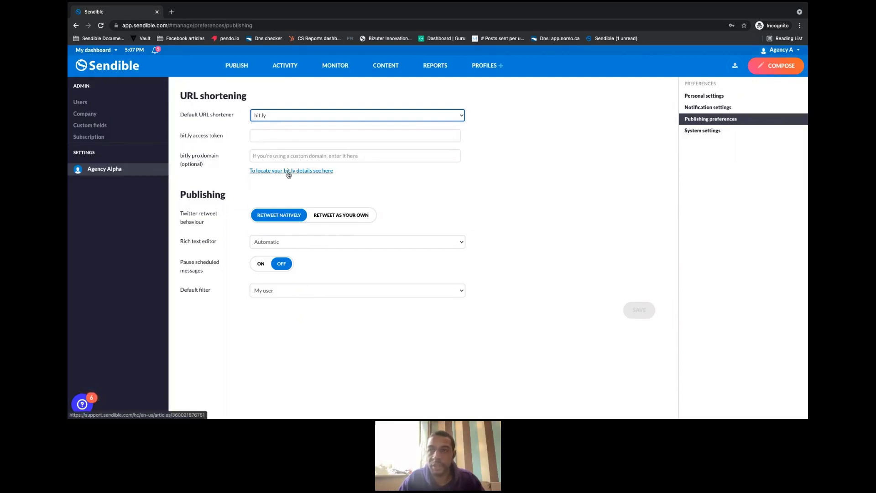
- Skim the help article on locating the bit.ly details and return to the publishing preferences
{"action": "left_click", "coordinate": [289, 172]}
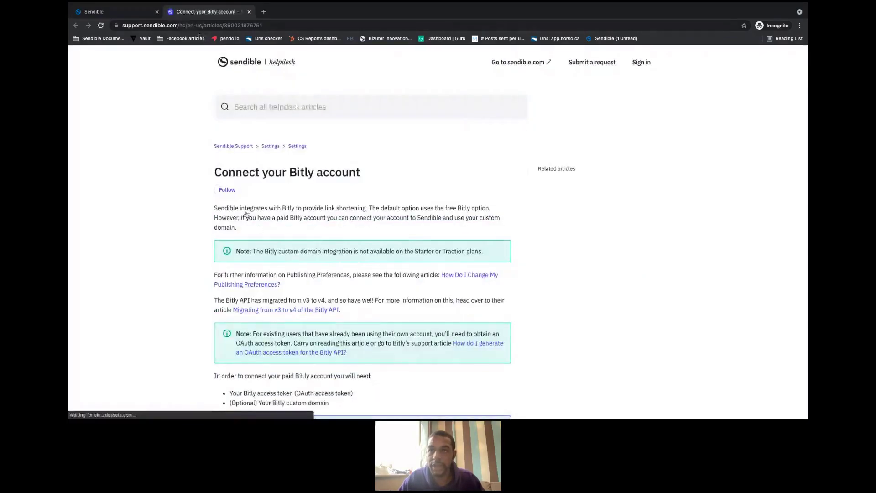
{"action": "scroll", "coordinate": [247, 215], "scroll_direction": "down", "scroll_amount": 8}
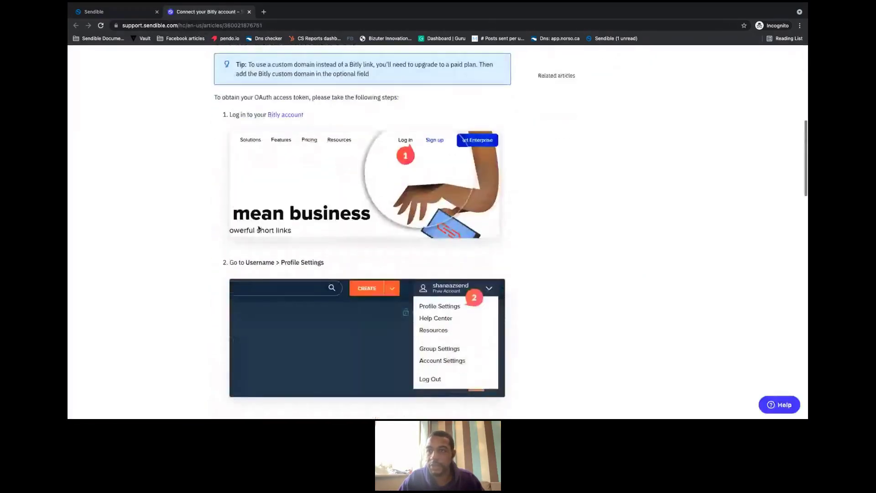
{"action": "scroll", "coordinate": [259, 228], "scroll_direction": "up", "scroll_amount": 3}
{"action": "left_click", "coordinate": [130, 15]}
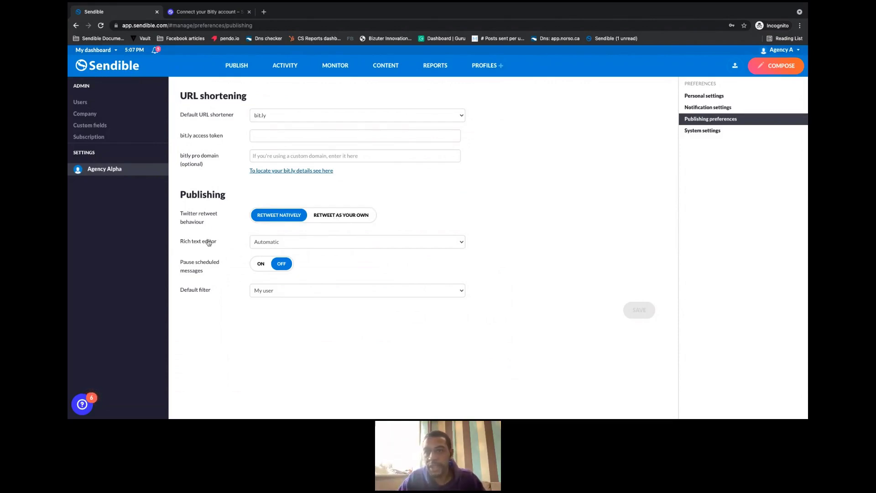
- Open a new message, view the available profiles and the standard editor, and close it without composing a post
{"action": "left_click", "coordinate": [779, 66]}
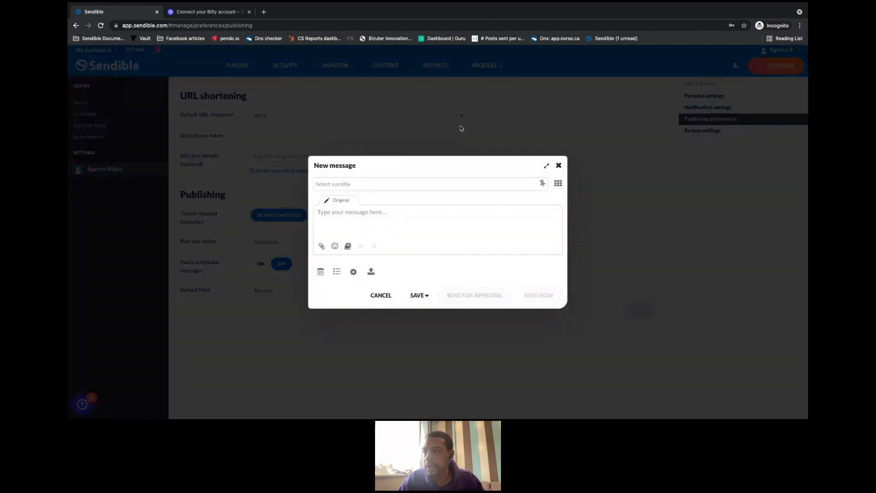
{"action": "left_click", "coordinate": [359, 186]}
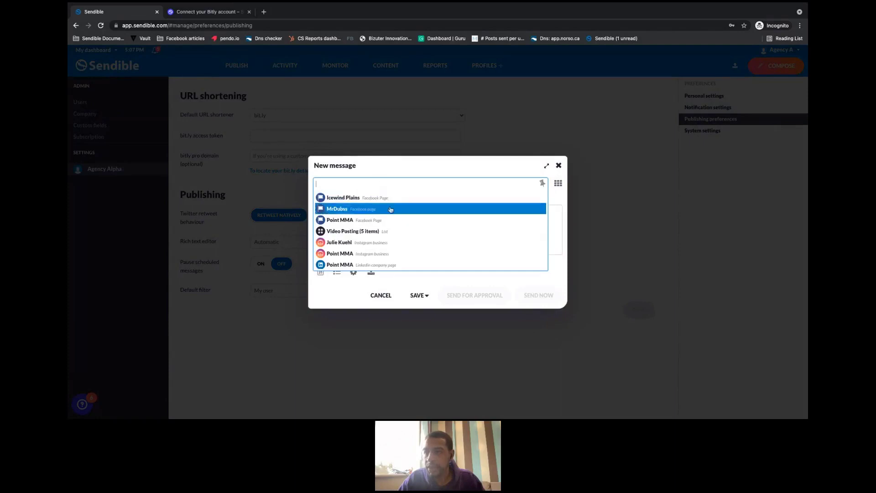
{"action": "left_click", "coordinate": [414, 170]}
{"action": "left_click", "coordinate": [339, 221]}
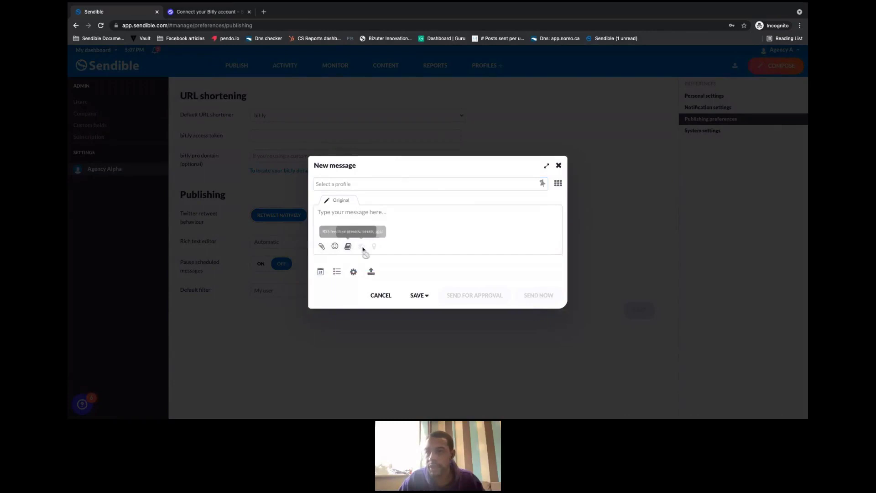
{"action": "left_click", "coordinate": [558, 165]}
- Set the rich text editor to Always on, save the preference, and check the formatting tools in a new message
{"action": "left_click", "coordinate": [348, 242]}
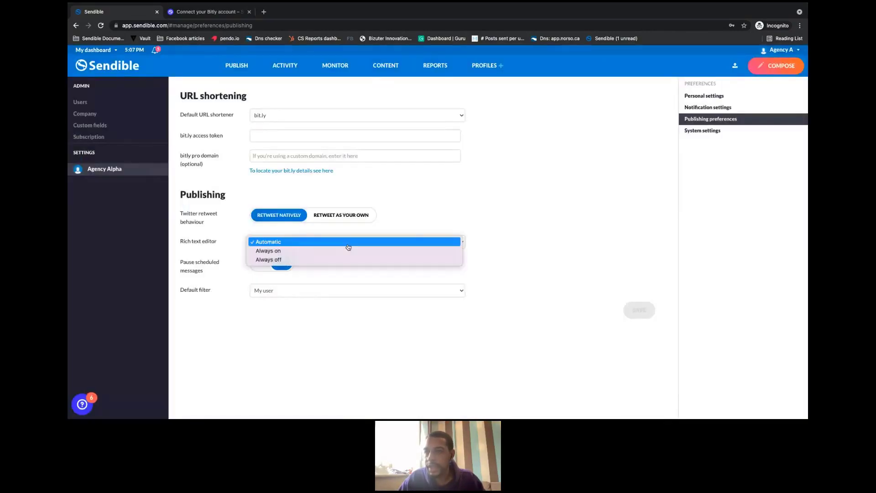
{"action": "left_click", "coordinate": [262, 254]}
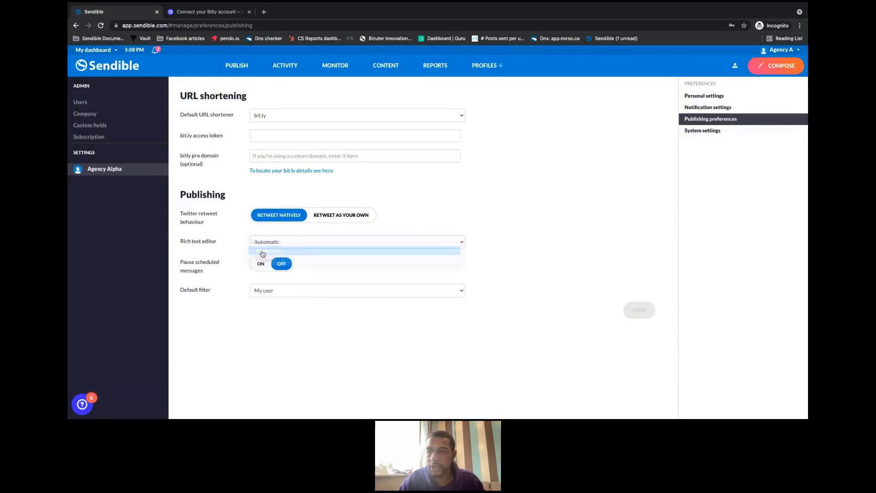
{"action": "left_click", "coordinate": [648, 312]}
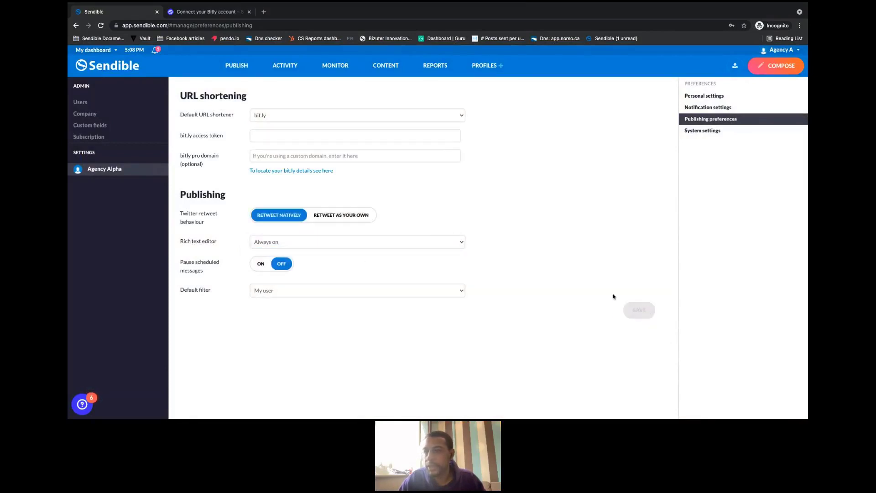
{"action": "left_click", "coordinate": [774, 68]}
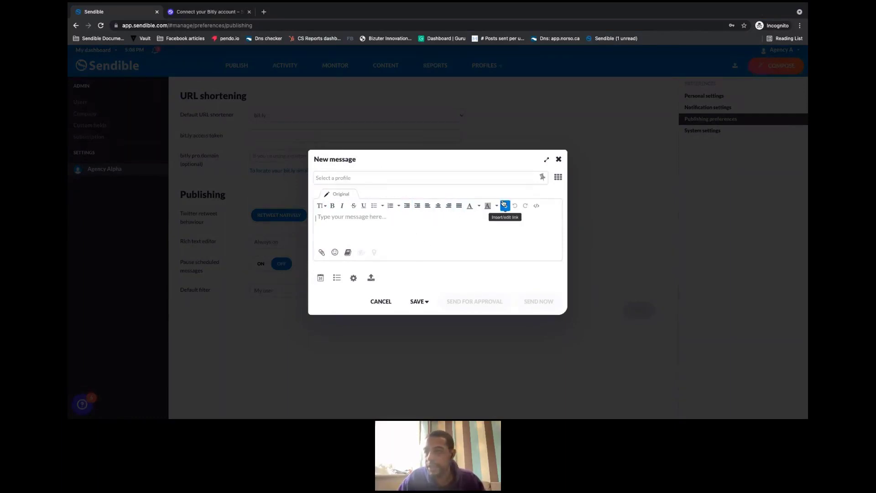
{"action": "left_click", "coordinate": [558, 160]}
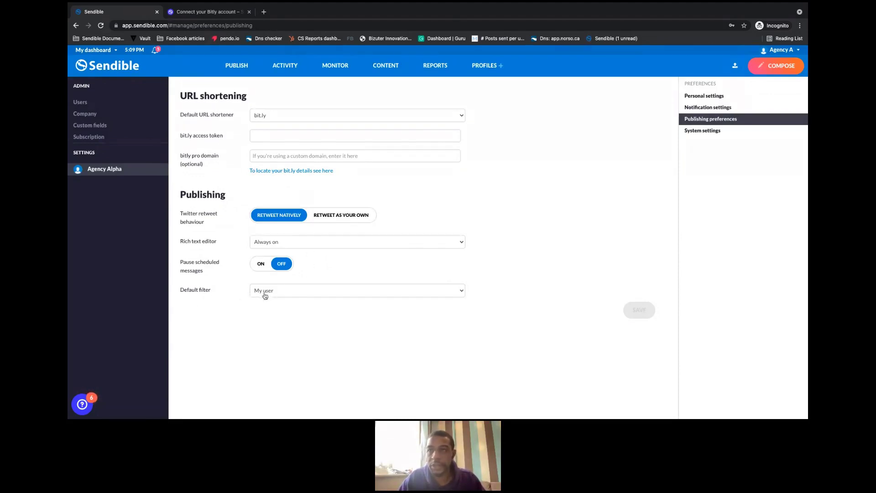
- View the scheduled and sent messages, and remove the Agency Alpha user filter from the sent list
{"action": "mouse_move", "coordinate": [236, 67]}
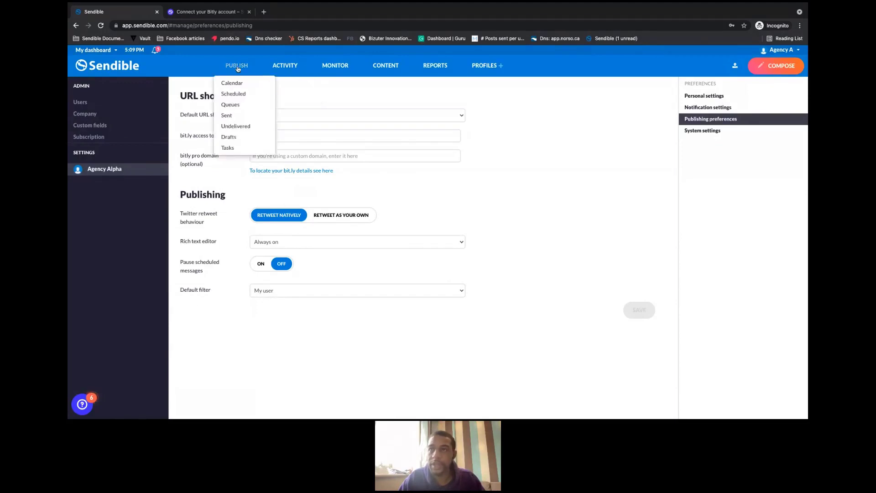
{"action": "left_click", "coordinate": [237, 95]}
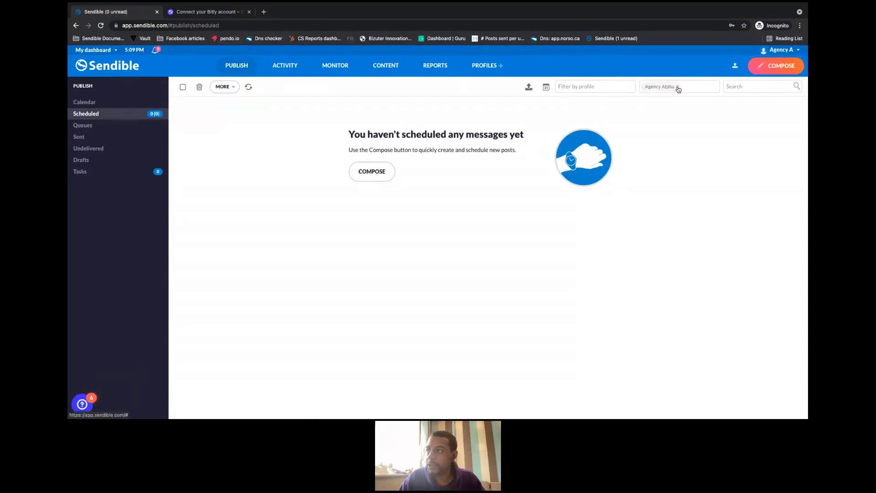
{"action": "left_click", "coordinate": [79, 137]}
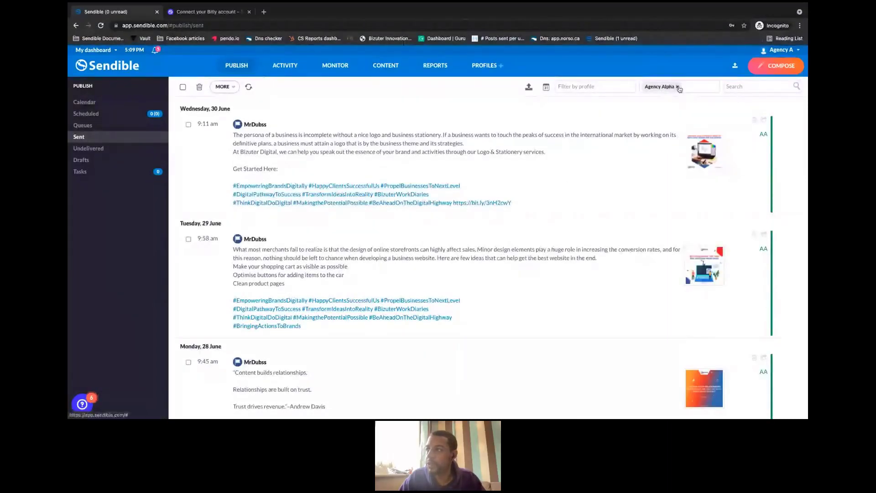
{"action": "left_click", "coordinate": [678, 88]}
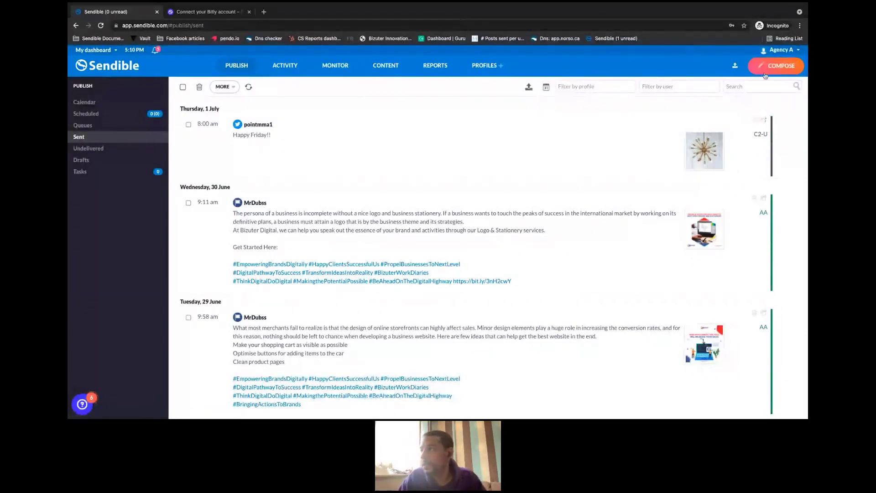
- Set the default filter in the publishing preferences to All users, save it, and check the sent messages list
{"action": "left_click", "coordinate": [780, 49]}
{"action": "left_click", "coordinate": [745, 84]}
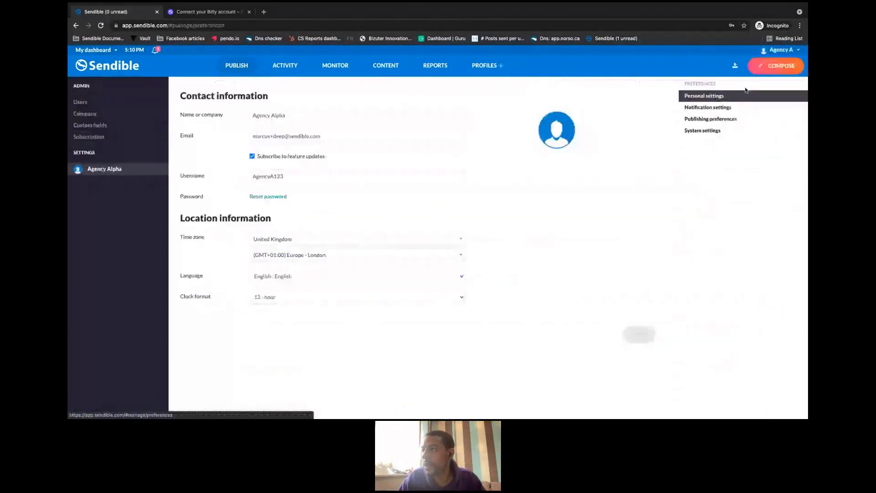
{"action": "left_click", "coordinate": [722, 118]}
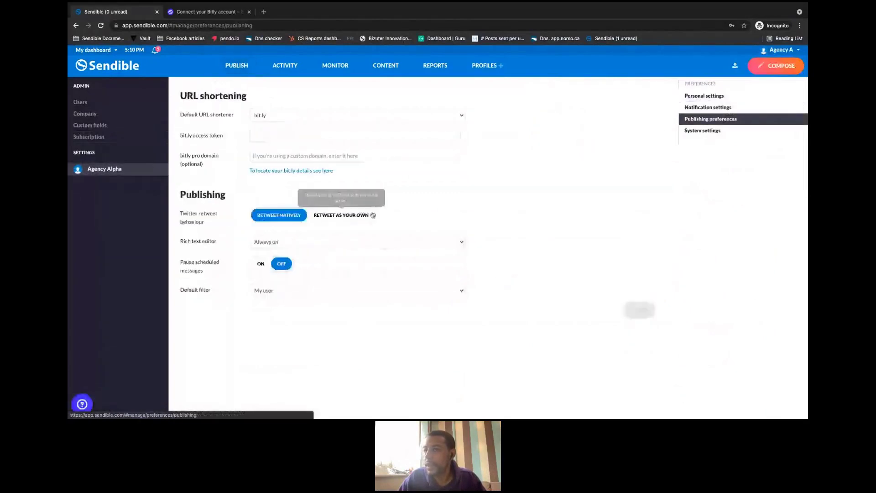
{"action": "left_click", "coordinate": [292, 291]}
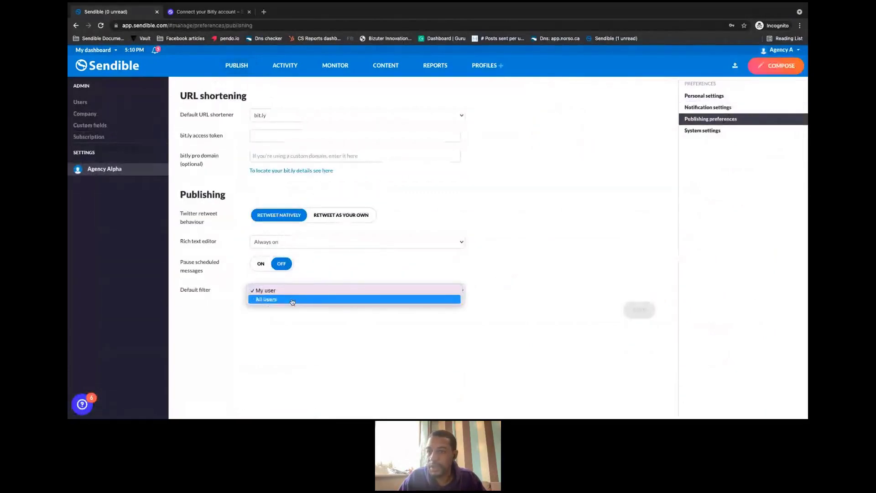
{"action": "left_click", "coordinate": [292, 300]}
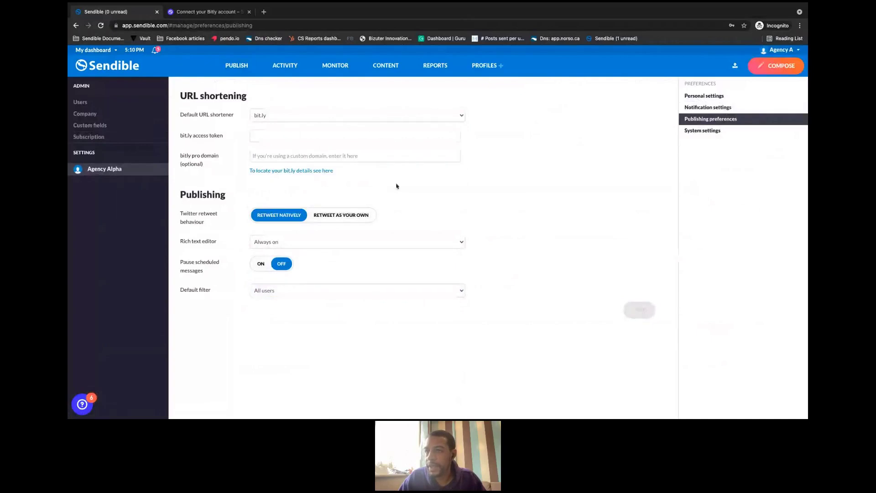
{"action": "left_click", "coordinate": [223, 116]}
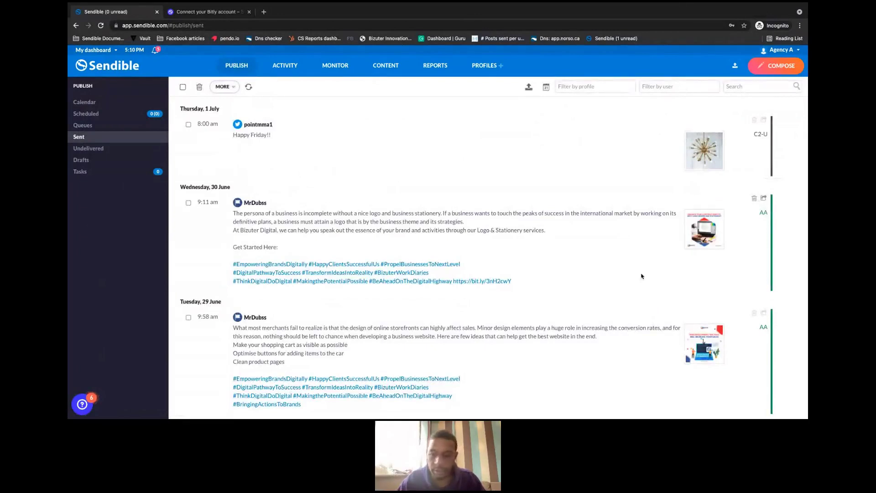
- Set the session reset interval in the system settings to 2 days and save the change
{"action": "left_click", "coordinate": [780, 51]}
{"action": "left_click", "coordinate": [753, 85]}
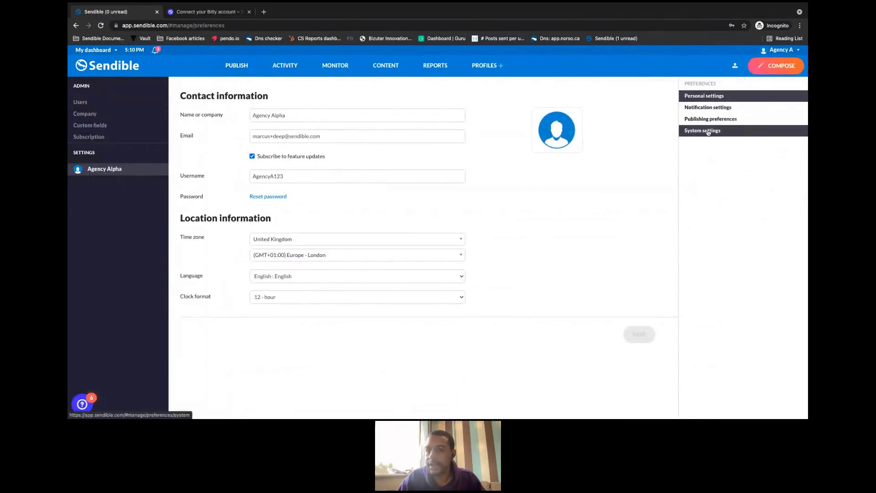
{"action": "left_click", "coordinate": [708, 133]}
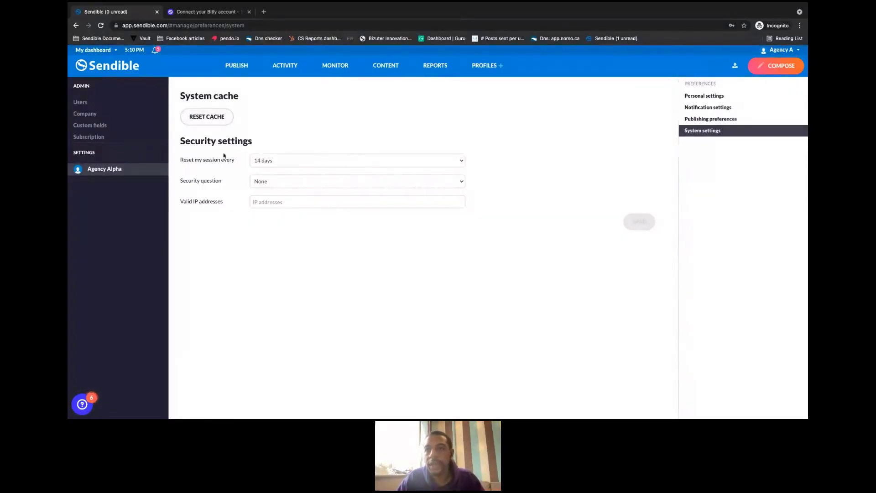
{"action": "left_click", "coordinate": [268, 162]}
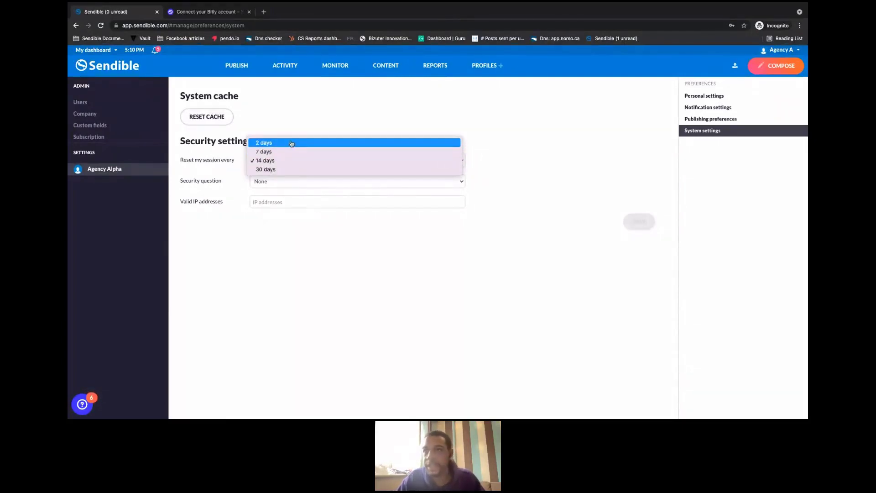
{"action": "left_click", "coordinate": [291, 144]}
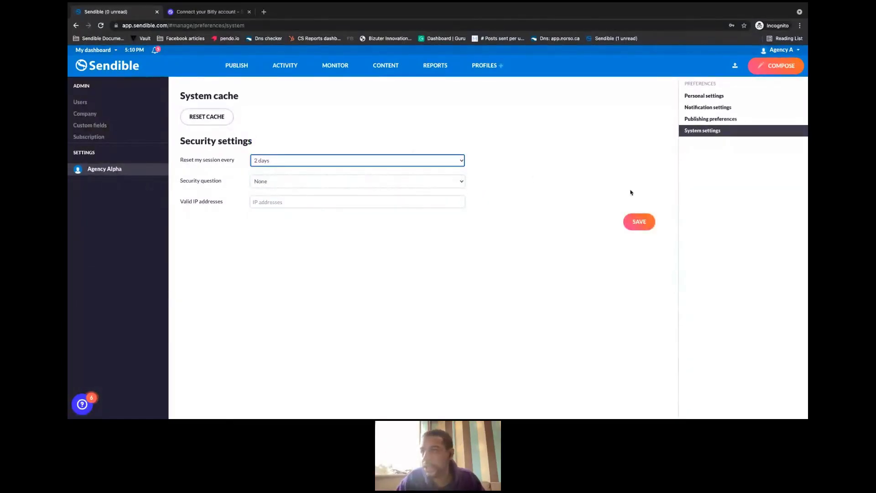
{"action": "left_click", "coordinate": [638, 227]}
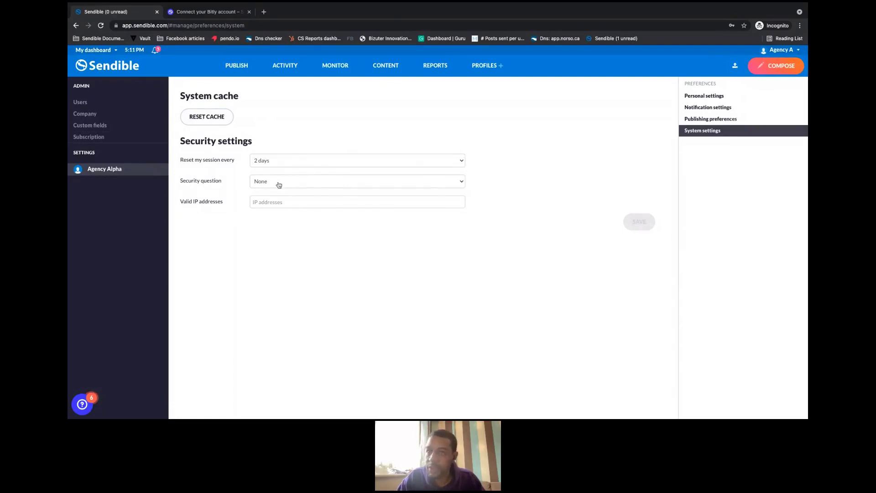
- Look through the available security questions and the valid IP addresses field in the security settings
{"action": "left_click", "coordinate": [261, 184]}
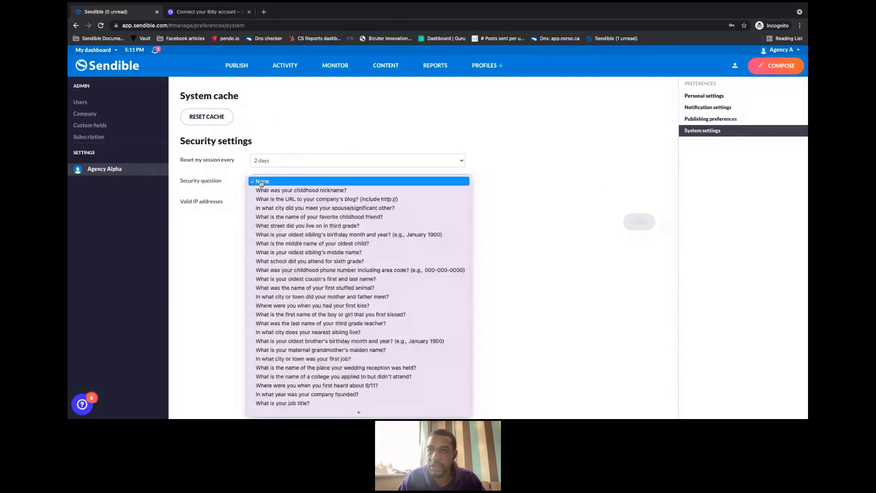
{"action": "left_click", "coordinate": [227, 259]}
{"action": "left_click", "coordinate": [262, 202]}
{"action": "left_click", "coordinate": [185, 250]}
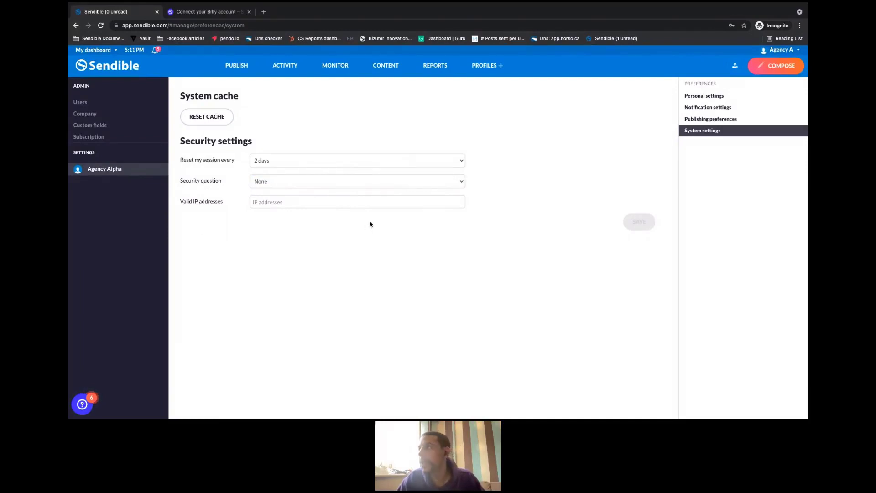
- Open user management, view the credentials of the Client - Point MMA user, and close them without changes
{"action": "left_click", "coordinate": [783, 52]}
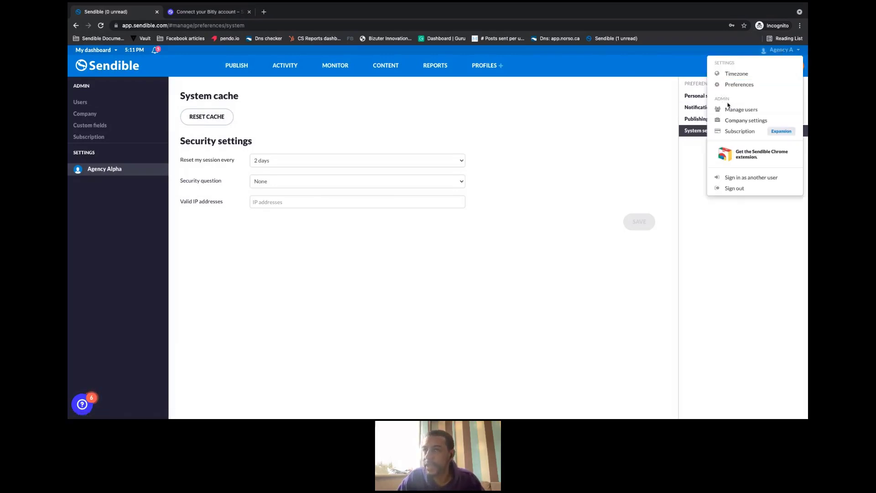
{"action": "left_click", "coordinate": [737, 110]}
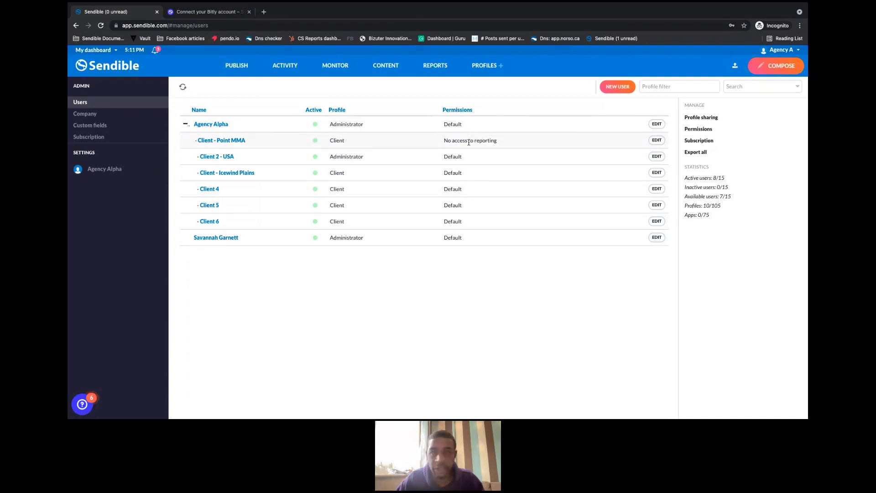
{"action": "left_click", "coordinate": [212, 142]}
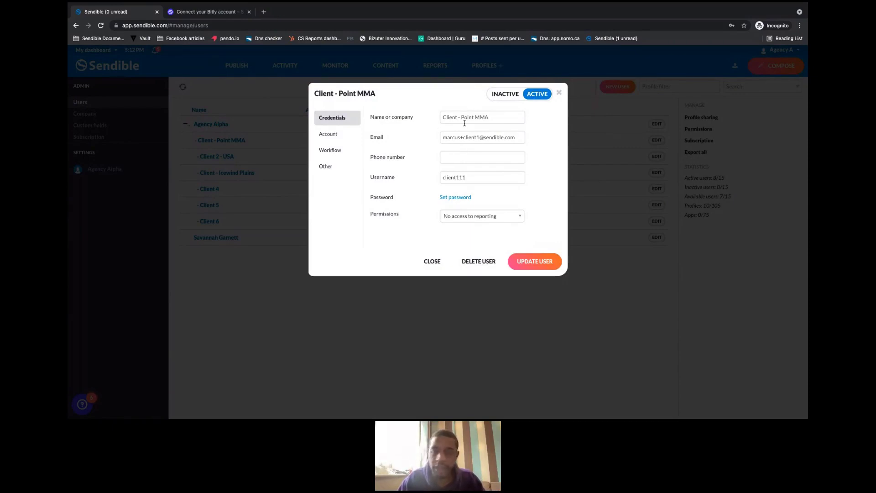
{"action": "left_click", "coordinate": [558, 94]}
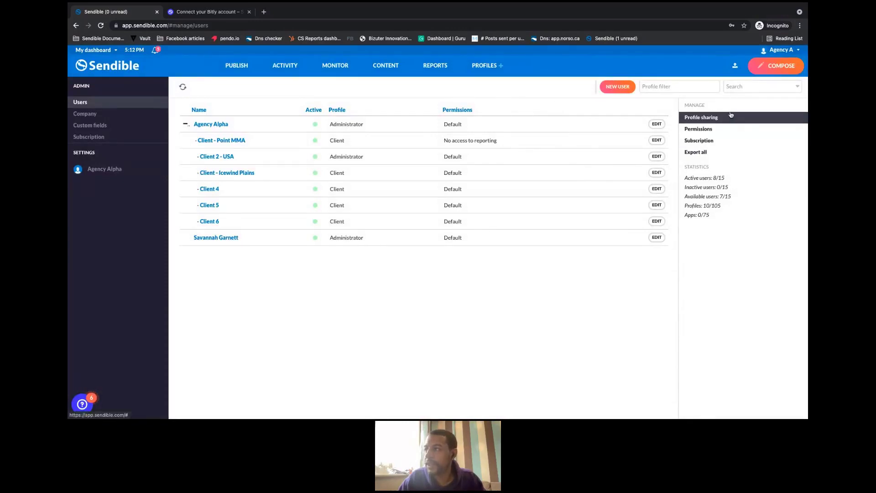
- Open profile sharing between users, with Agency Alpha as the owner and Client 4 as the user to share with
{"action": "left_click", "coordinate": [703, 121]}
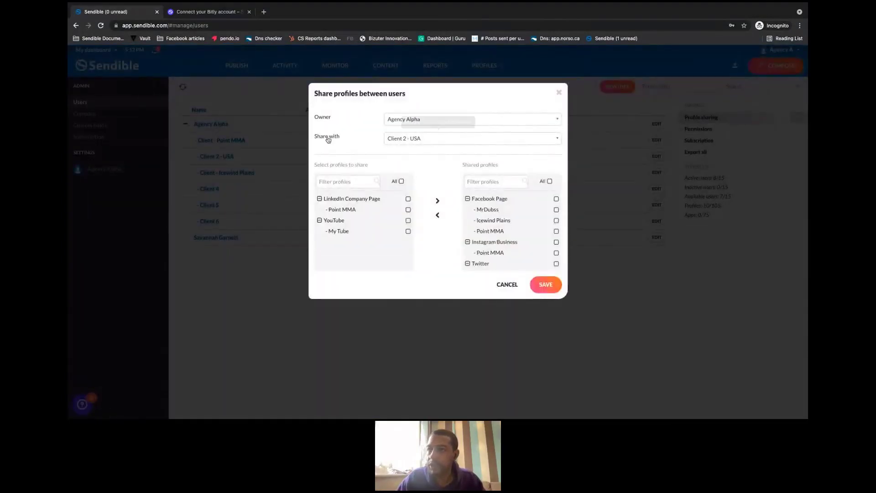
{"action": "left_click", "coordinate": [406, 122]}
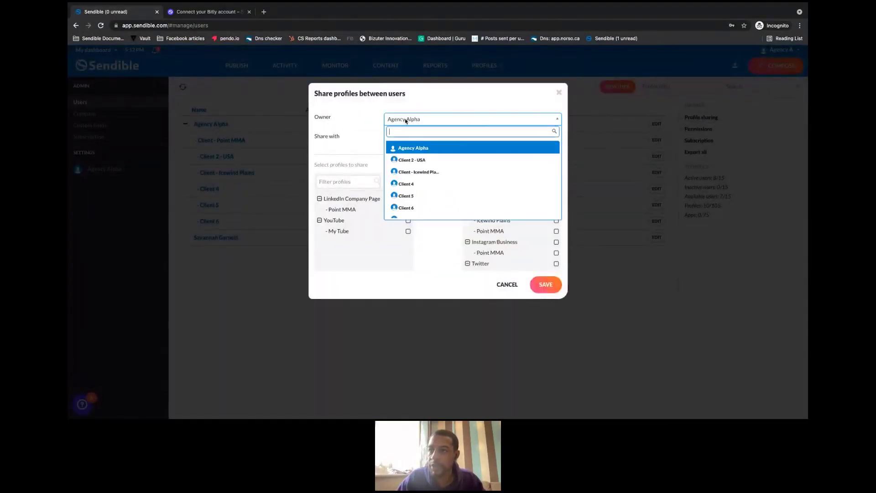
{"action": "left_click", "coordinate": [403, 147]}
{"action": "left_click", "coordinate": [405, 144]}
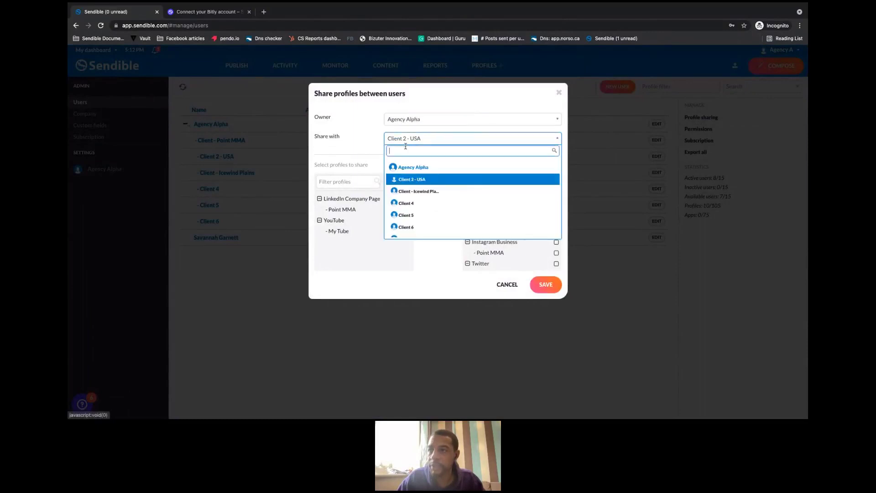
{"action": "left_click", "coordinate": [405, 203]}
- Select all of Agency Alpha's profiles, add them to Client 4's shared profiles, and save the sharing
{"action": "scroll", "coordinate": [358, 218], "scroll_direction": "down", "scroll_amount": 1}
{"action": "scroll", "coordinate": [358, 218], "scroll_direction": "up", "scroll_amount": 1}
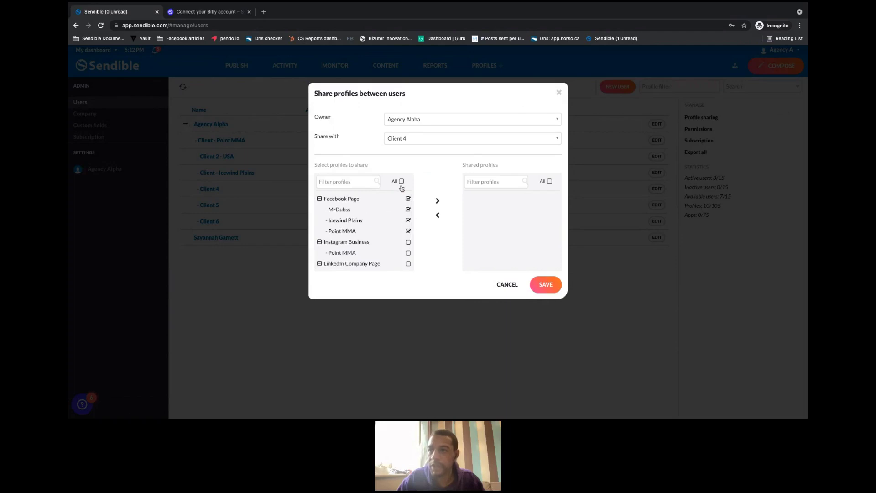
{"action": "left_click", "coordinate": [401, 182]}
{"action": "scroll", "coordinate": [399, 222], "scroll_direction": "down", "scroll_amount": 3}
{"action": "scroll", "coordinate": [399, 222], "scroll_direction": "up", "scroll_amount": 3}
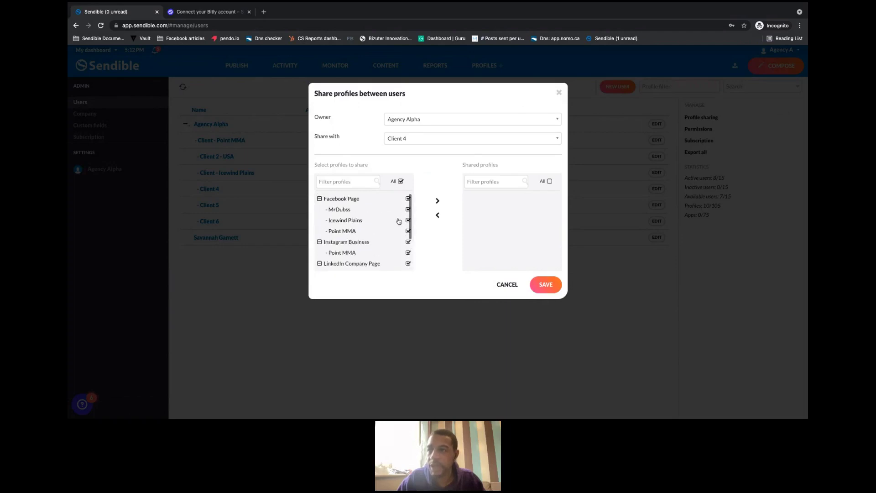
{"action": "left_click", "coordinate": [437, 201]}
{"action": "left_click", "coordinate": [541, 286]}
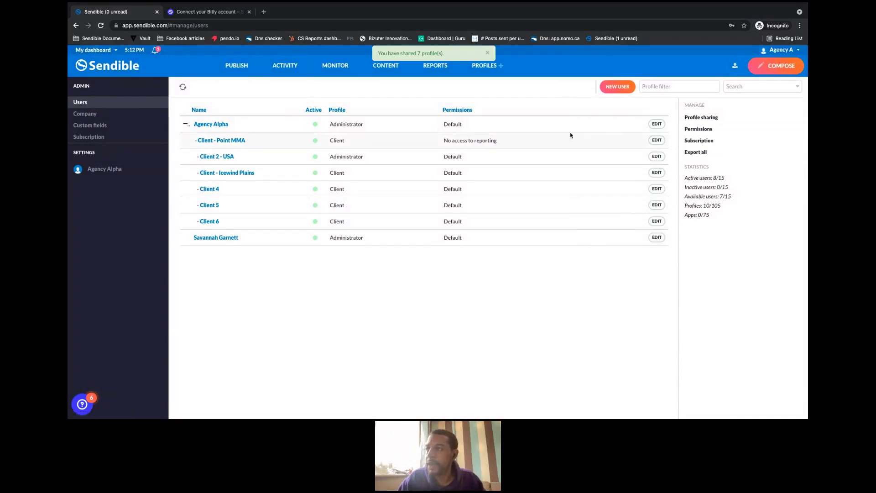
- Open the permissions management, view the Default permission set, and close it without changes
{"action": "left_click", "coordinate": [718, 132]}
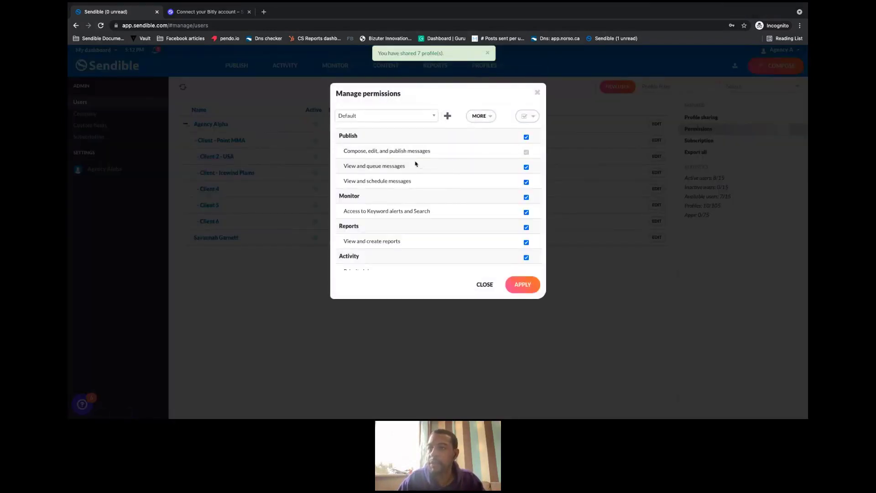
{"action": "left_click", "coordinate": [481, 287]}
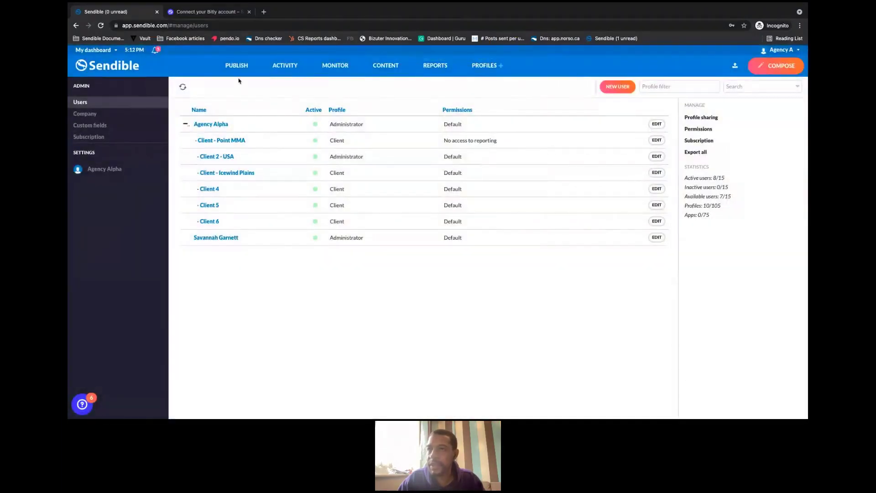
{"action": "mouse_move", "coordinate": [237, 76]}
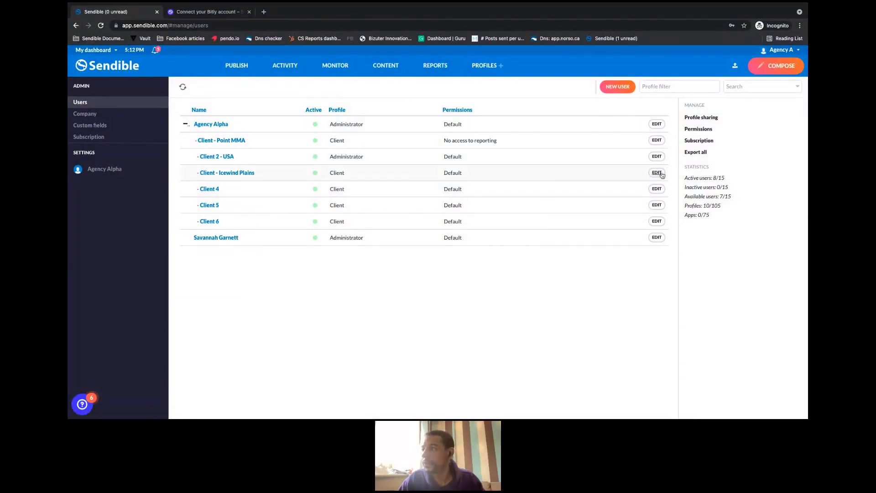
- Open the subscription dialog from user management, view the billing cycle options, and cancel without changes
{"action": "left_click", "coordinate": [702, 141]}
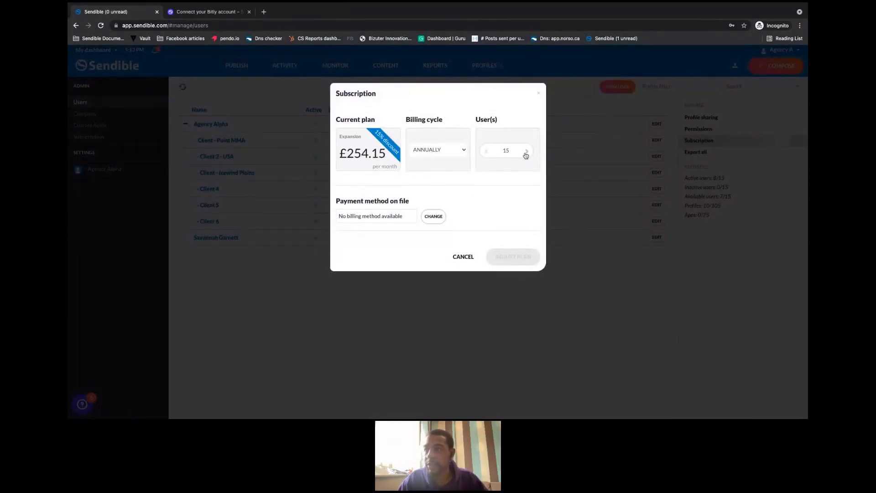
{"action": "left_click", "coordinate": [462, 151]}
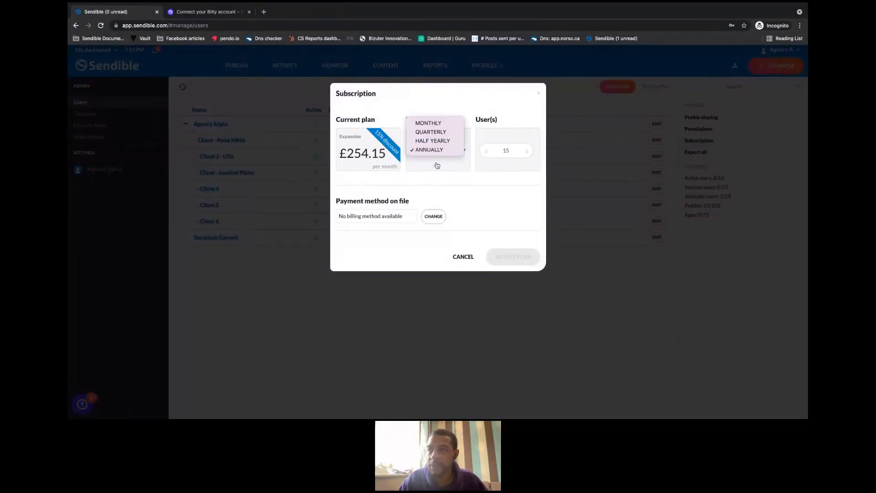
{"action": "left_click", "coordinate": [475, 183]}
{"action": "left_click", "coordinate": [463, 257]}
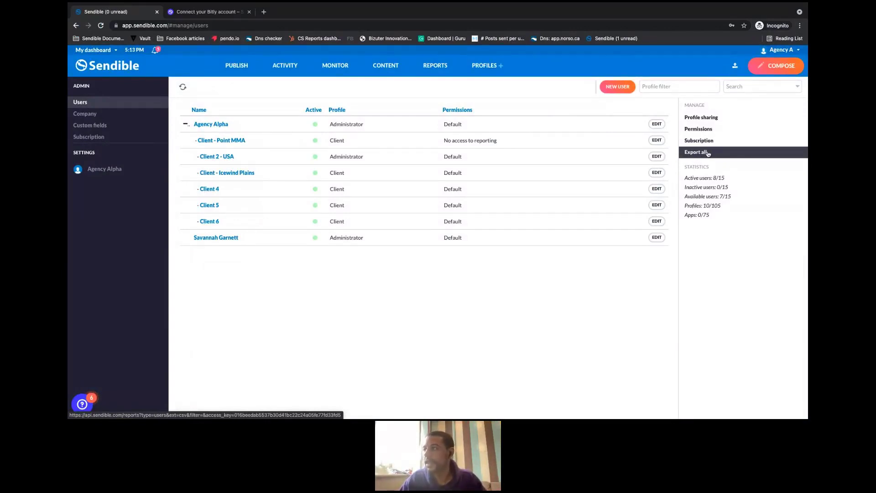
- Open the account's subscription details and increase the Expansion bundle to 16 users, without applying the change
{"action": "left_click", "coordinate": [780, 50]}
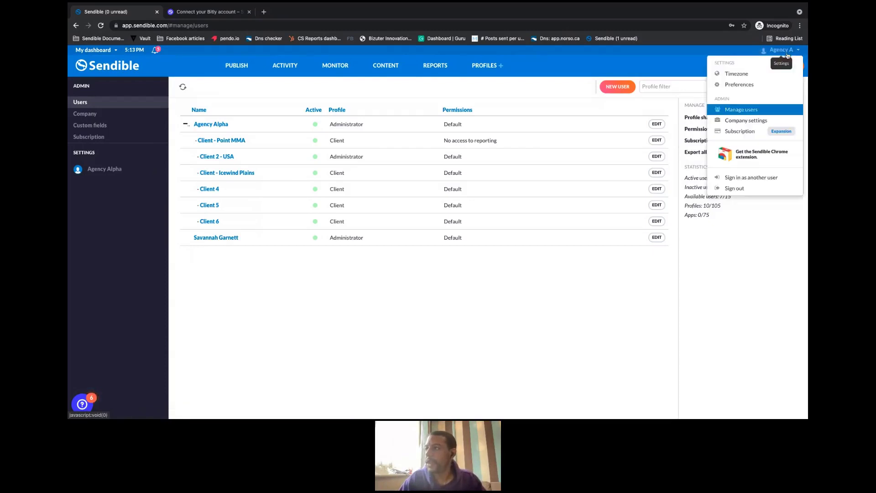
{"action": "left_click", "coordinate": [737, 133]}
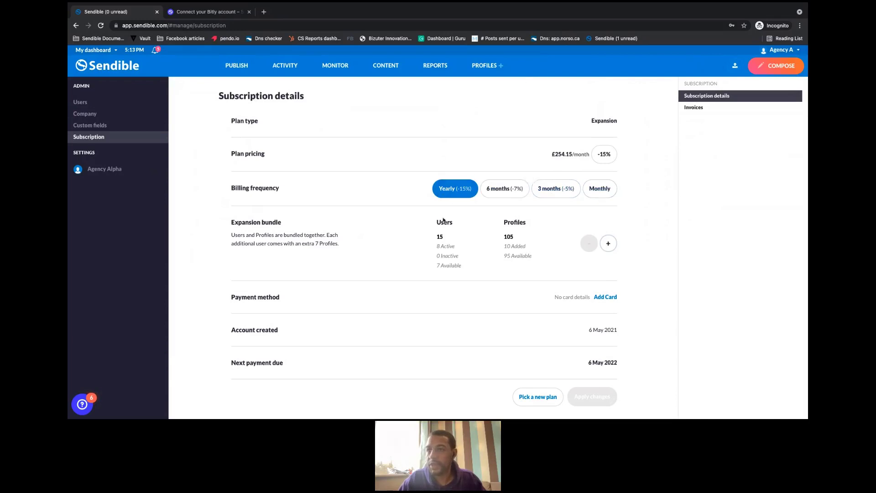
{"action": "left_click", "coordinate": [606, 244]}
{"action": "left_click", "coordinate": [351, 259]}
{"action": "scroll", "coordinate": [539, 222], "scroll_direction": "down", "scroll_amount": 2}
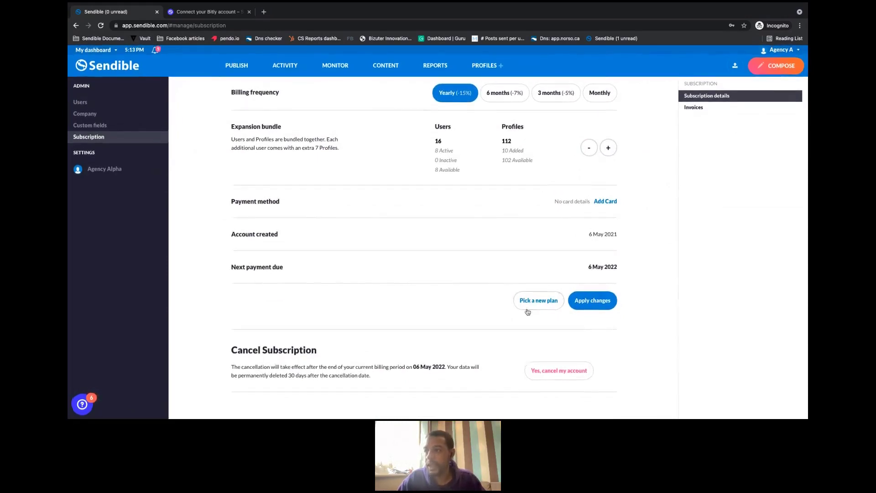
- View the available subscription plans, close the comparison without selecting one, and open the invoices
{"action": "left_click", "coordinate": [542, 301]}
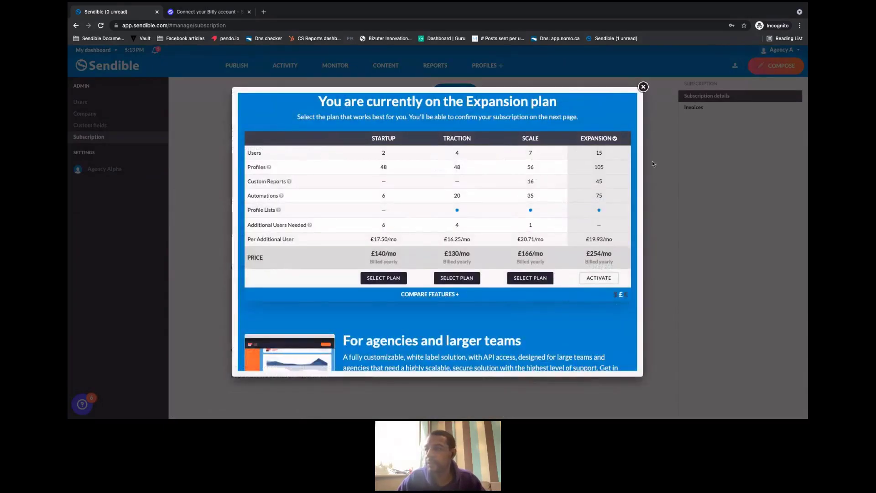
{"action": "left_click", "coordinate": [644, 89]}
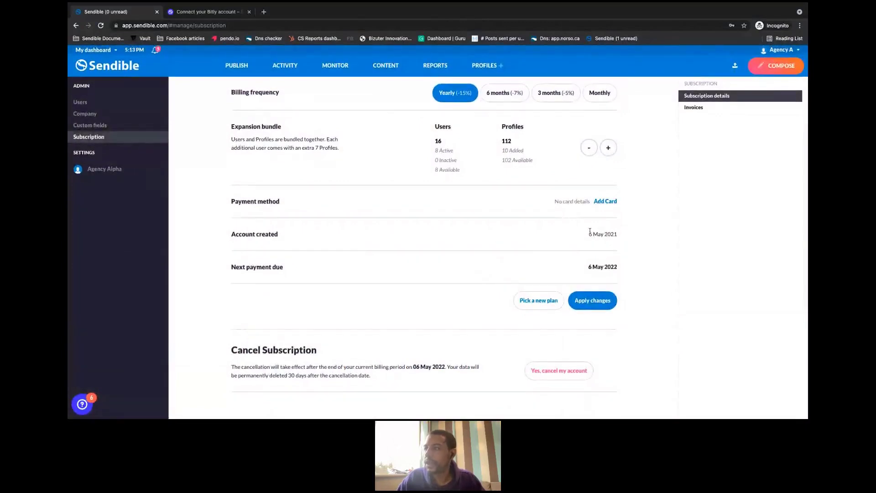
{"action": "left_click", "coordinate": [693, 109]}
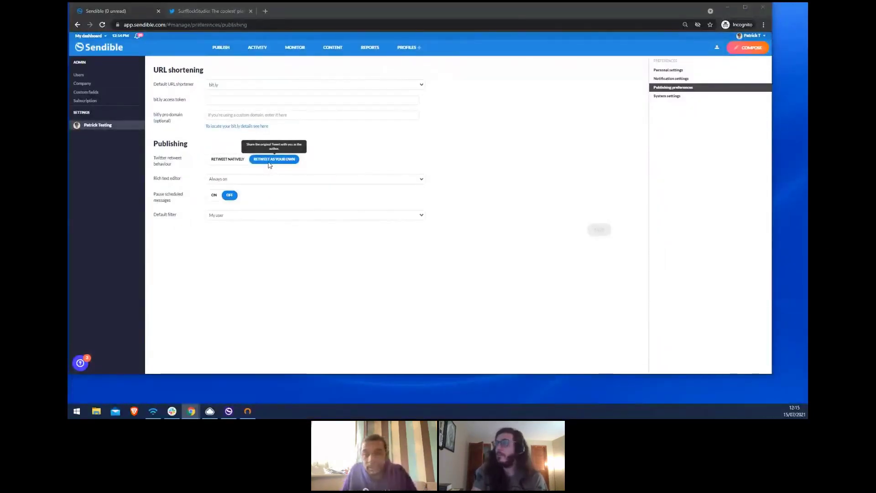
- Try native retweeting as the Twitter retweet behaviour, leave without saving, and open the social feed of the surfrockstudio1 Twitter profile
{"action": "left_click", "coordinate": [226, 159]}
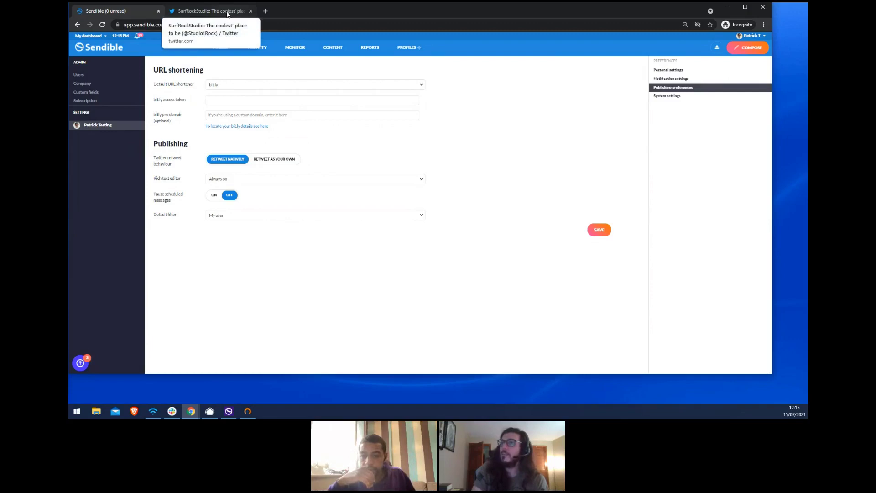
{"action": "mouse_move", "coordinate": [219, 50]}
{"action": "mouse_move", "coordinate": [257, 48]}
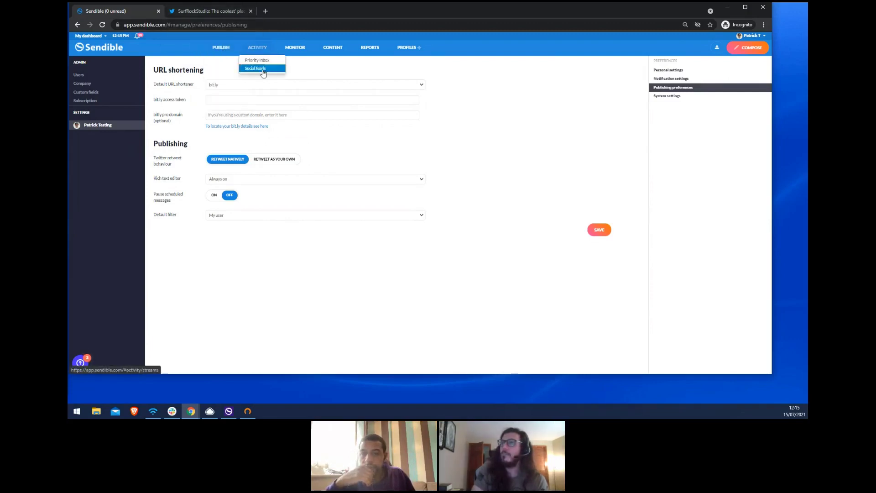
{"action": "left_click", "coordinate": [260, 68]}
{"action": "left_click", "coordinate": [470, 111]}
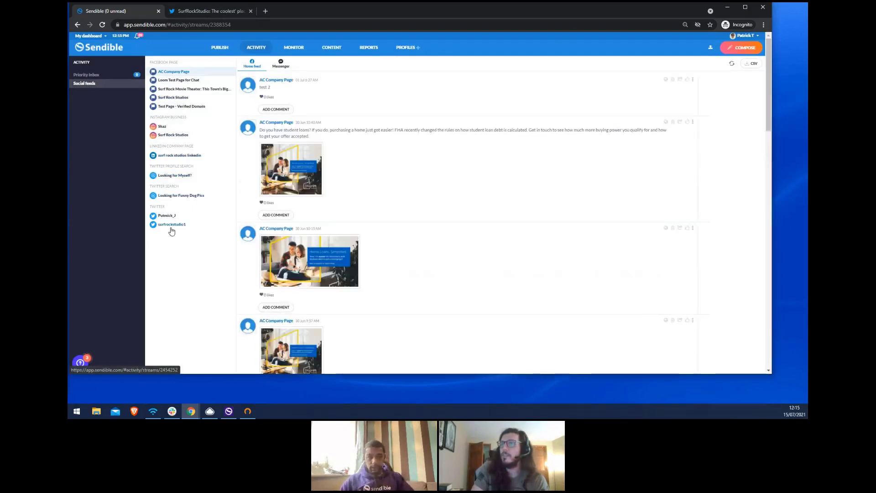
{"action": "left_click", "coordinate": [171, 223]}
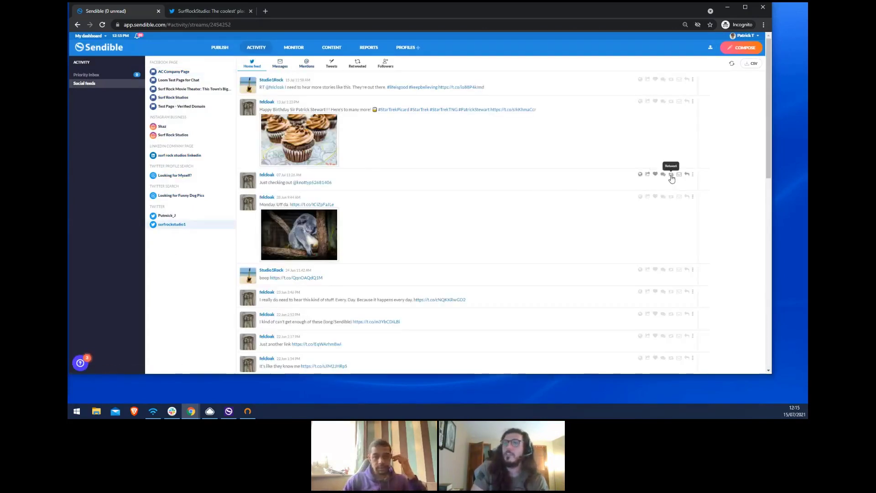
- Switch to SurfRockStudio's Twitter page, compare its own-style retweet with the native one, and return to Sendible
{"action": "left_click", "coordinate": [231, 12]}
{"action": "scroll", "coordinate": [278, 235], "scroll_direction": "down", "scroll_amount": 1}
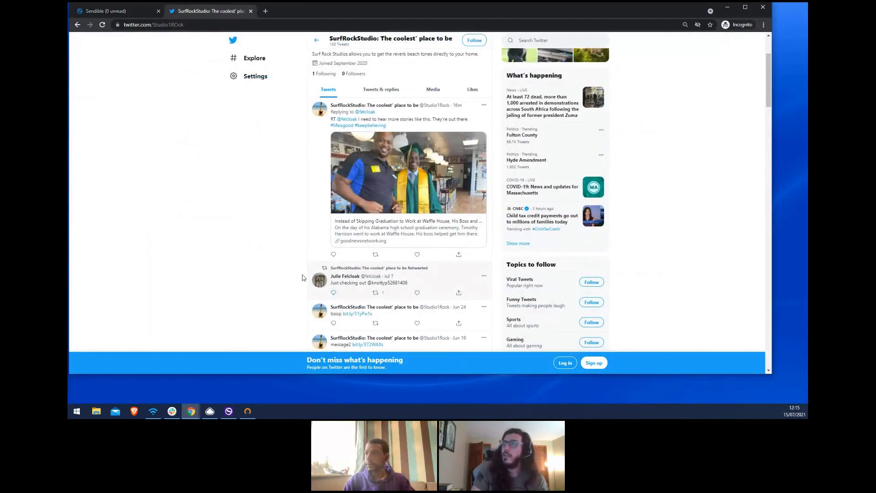
{"action": "scroll", "coordinate": [295, 268], "scroll_direction": "up", "scroll_amount": 1}
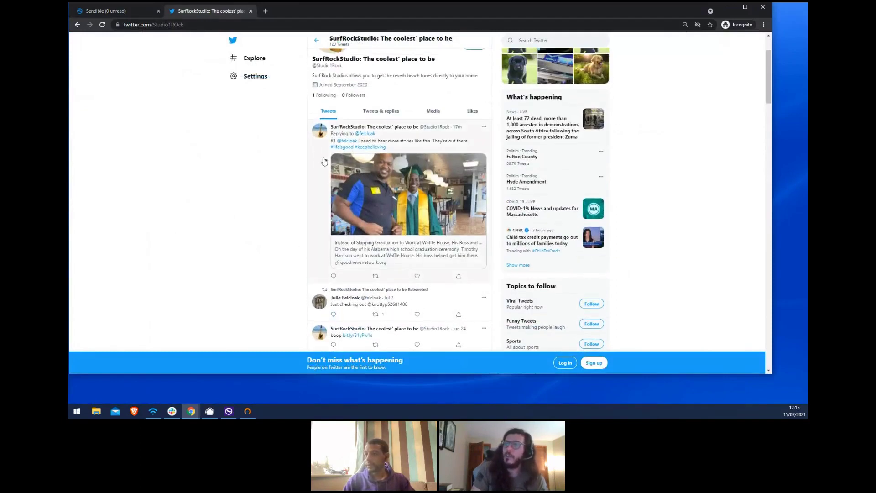
{"action": "scroll", "coordinate": [324, 162], "scroll_direction": "up", "scroll_amount": 1}
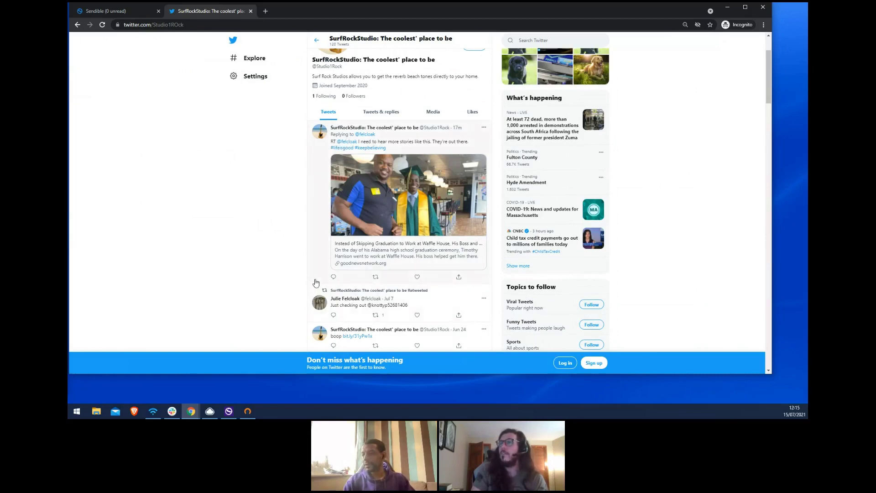
{"action": "key", "text": "ctrl+Tab"}
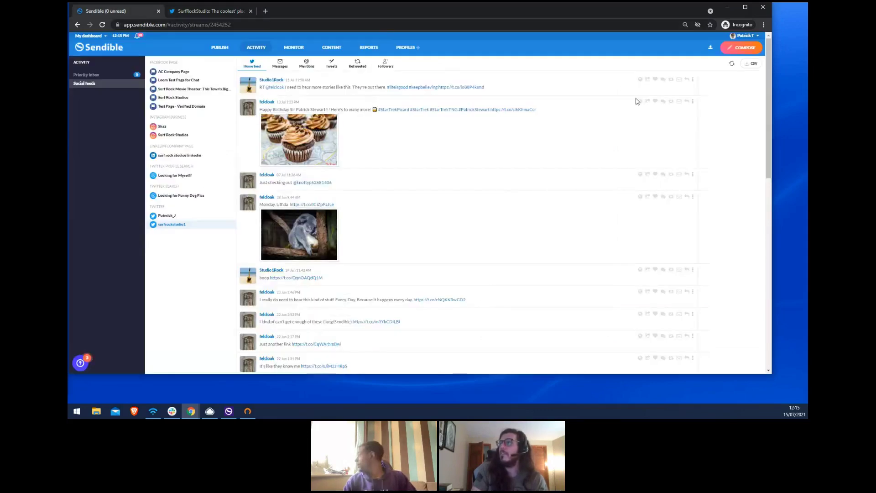
- Open the account preferences again and view the publishing preferences and system settings
{"action": "left_click", "coordinate": [745, 36]}
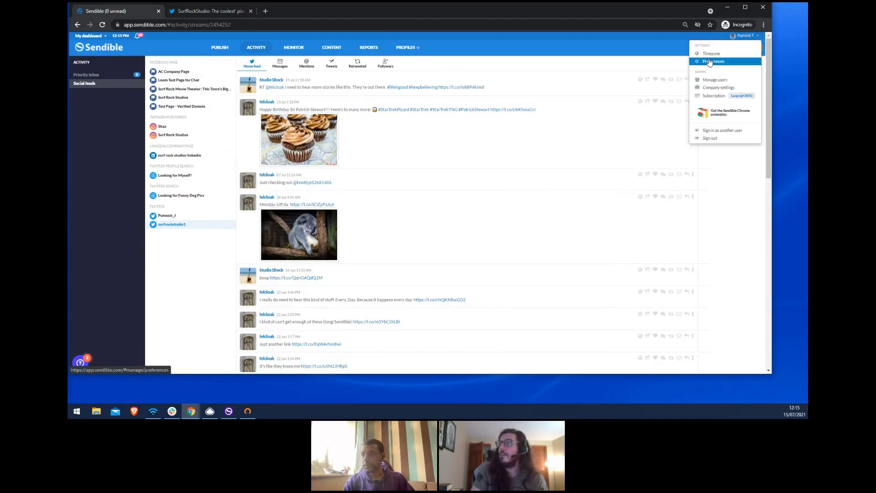
{"action": "left_click", "coordinate": [709, 61]}
{"action": "left_click", "coordinate": [686, 88]}
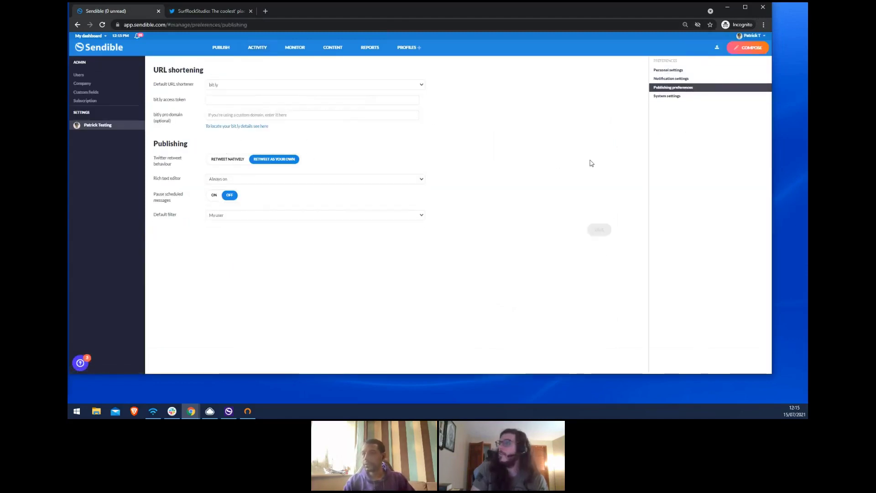
{"action": "left_click", "coordinate": [677, 96]}
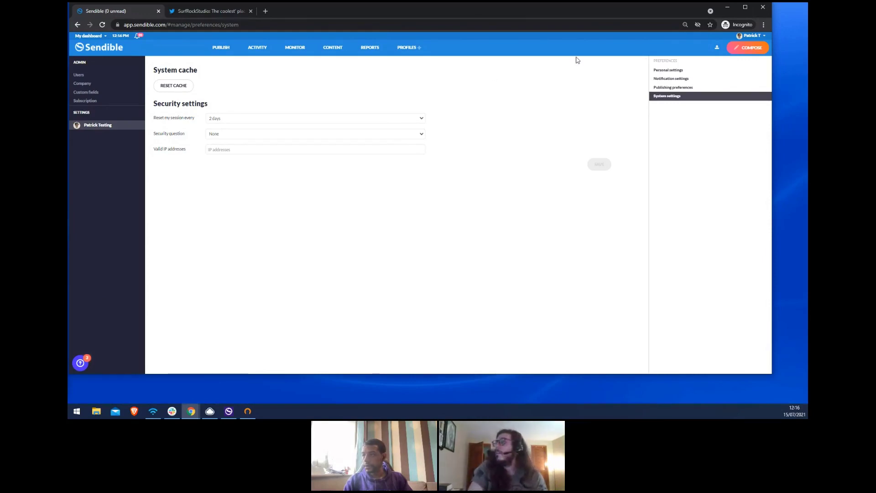
- Delete some characters from the account's email address in the personal settings
{"action": "left_click", "coordinate": [670, 71]}
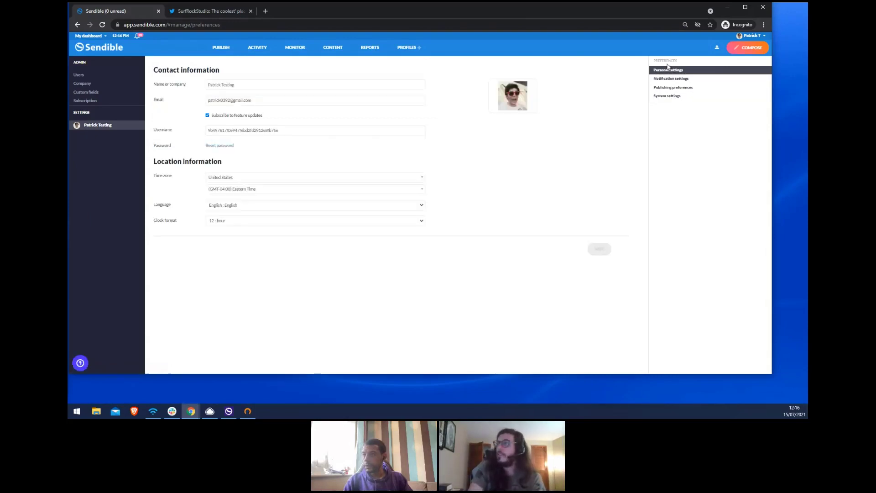
{"action": "left_click", "coordinate": [231, 100]}
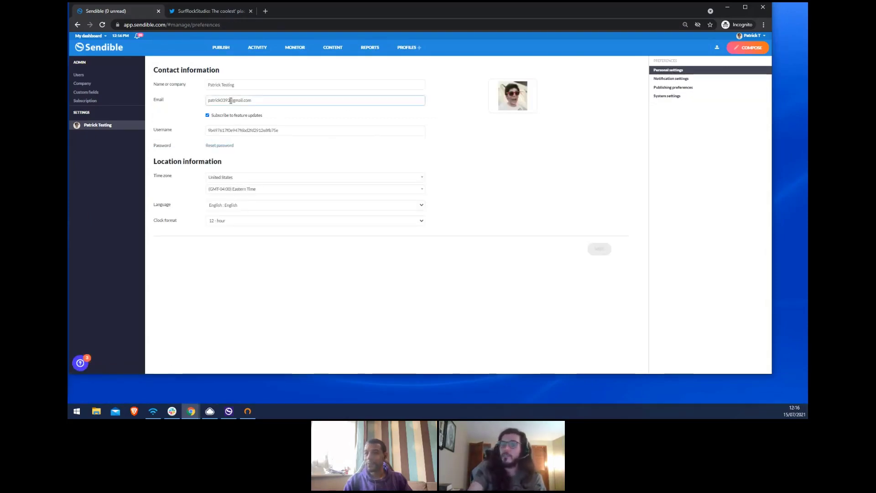
{"action": "key", "text": "BackSpace"}
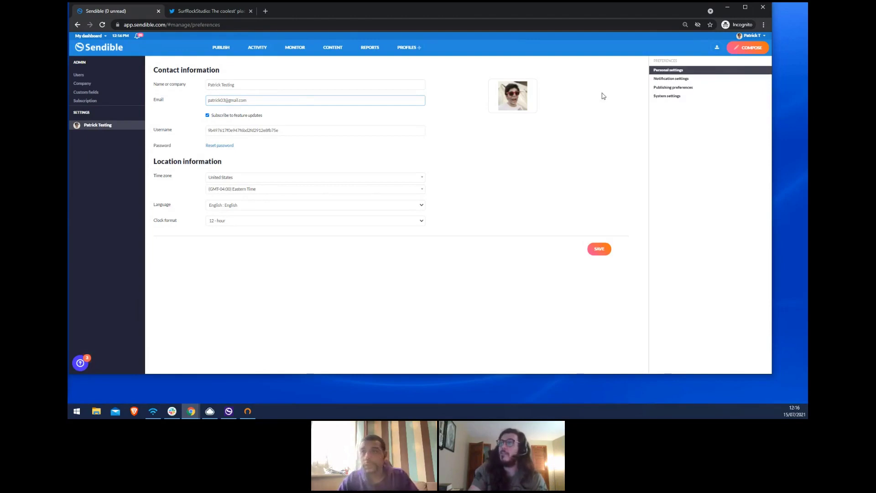
- Go to user management without saving the email edit, view the credentials of the Dogs R Us user, and close them
{"action": "left_click", "coordinate": [747, 36]}
{"action": "left_click", "coordinate": [735, 81]}
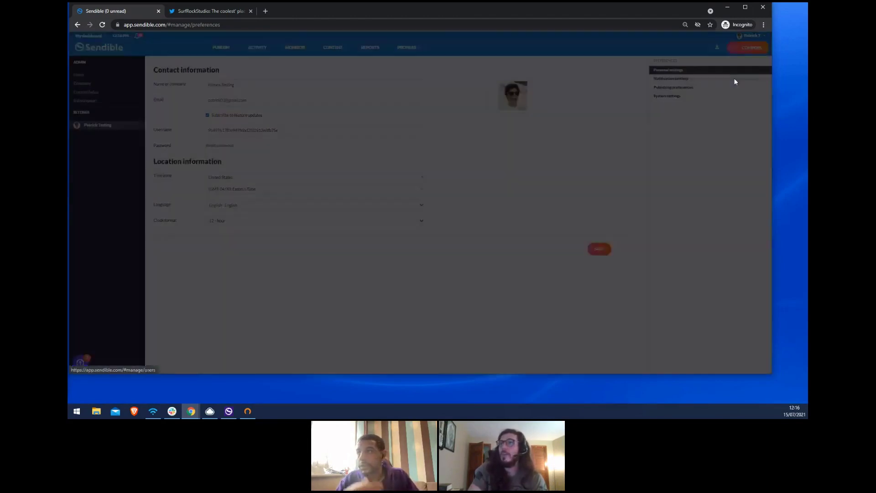
{"action": "left_click", "coordinate": [475, 110]}
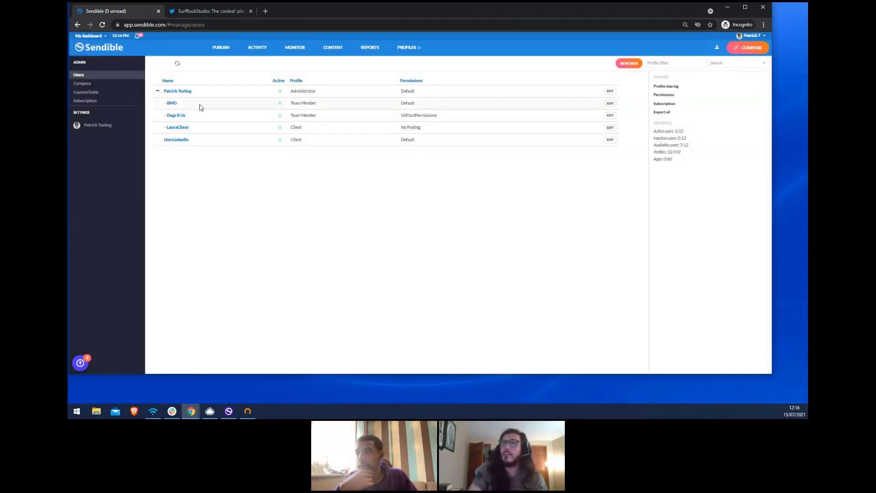
{"action": "left_click", "coordinate": [178, 115]}
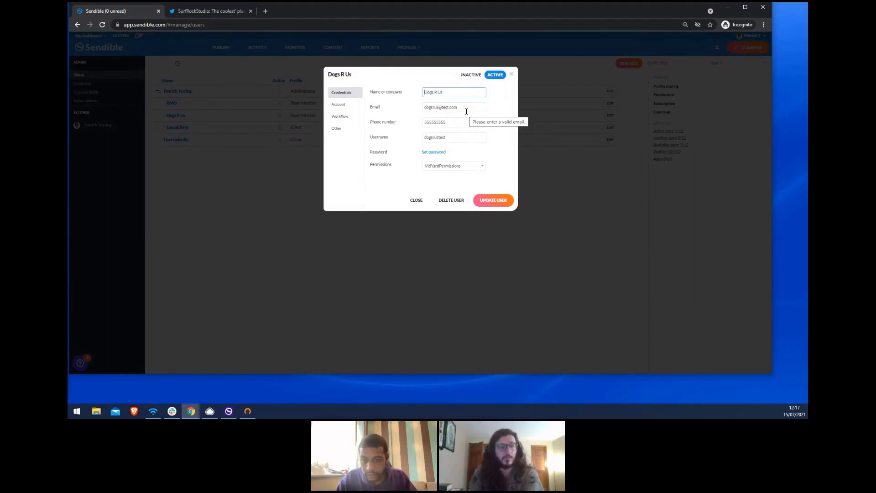
{"action": "left_click", "coordinate": [511, 74]}
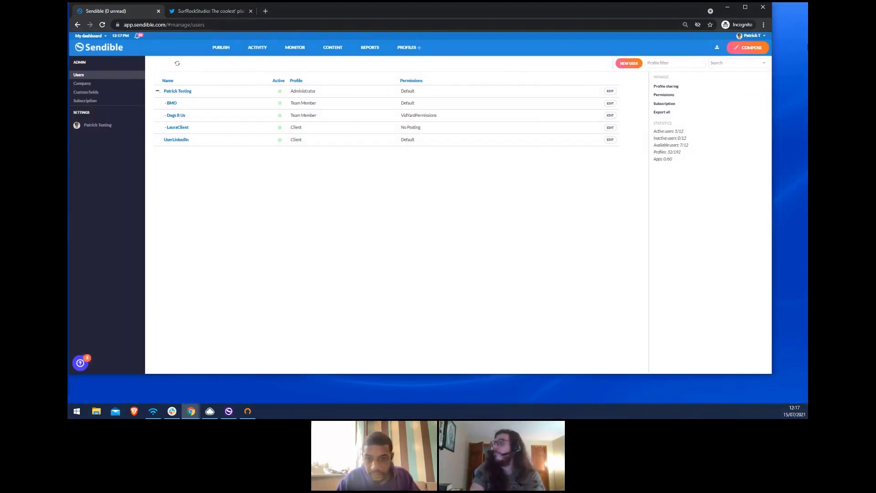
- Reopen the publishing preferences from the account preferences and open the list of the account's own profiles
{"action": "left_click", "coordinate": [750, 35]}
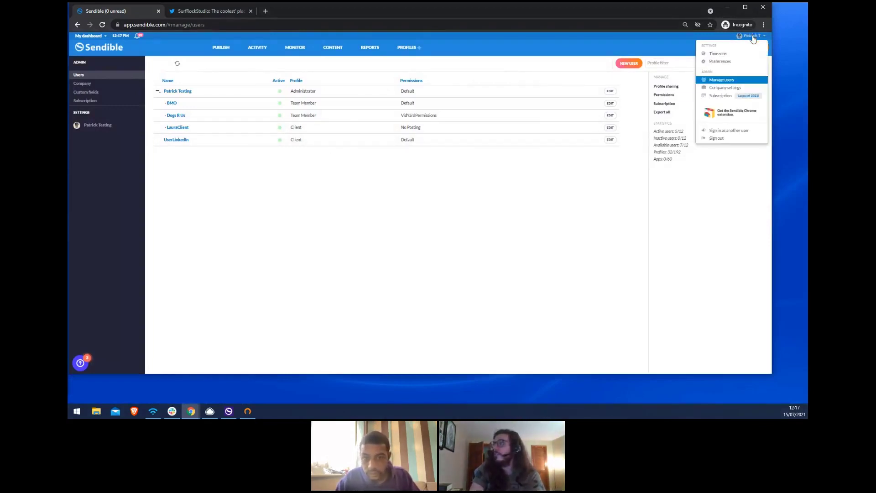
{"action": "left_click", "coordinate": [720, 63]}
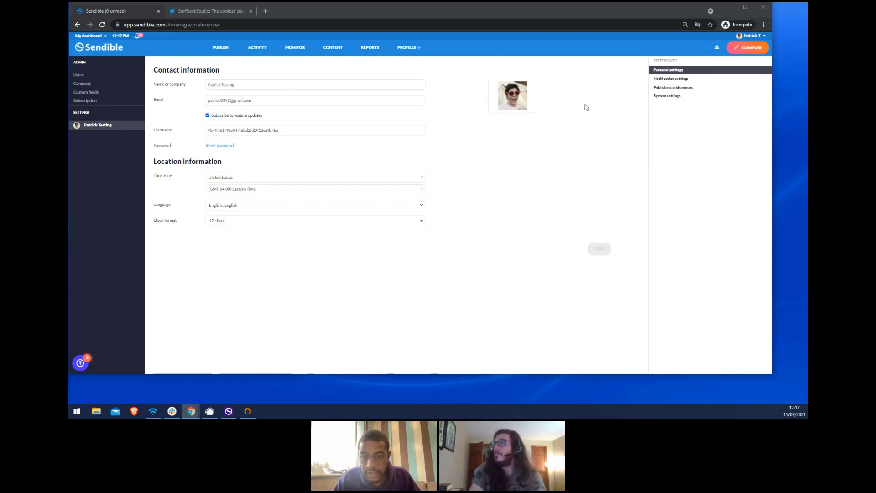
{"action": "left_click", "coordinate": [660, 90]}
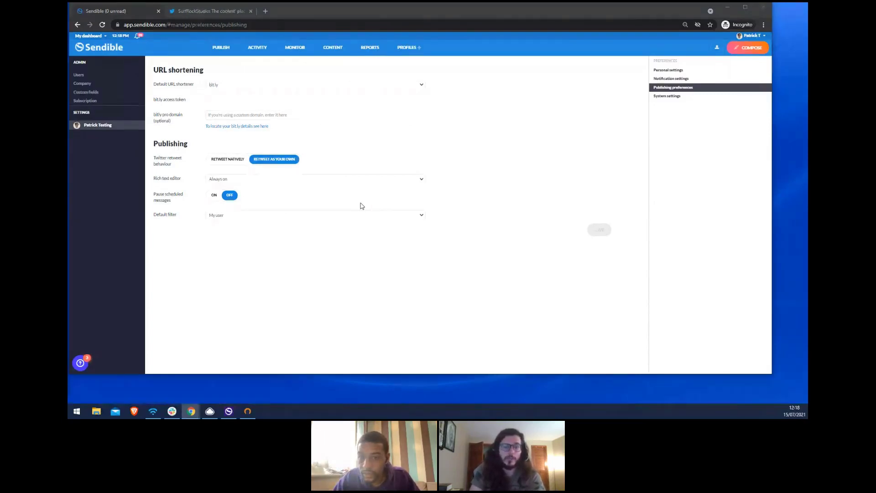
{"action": "mouse_move", "coordinate": [406, 49]}
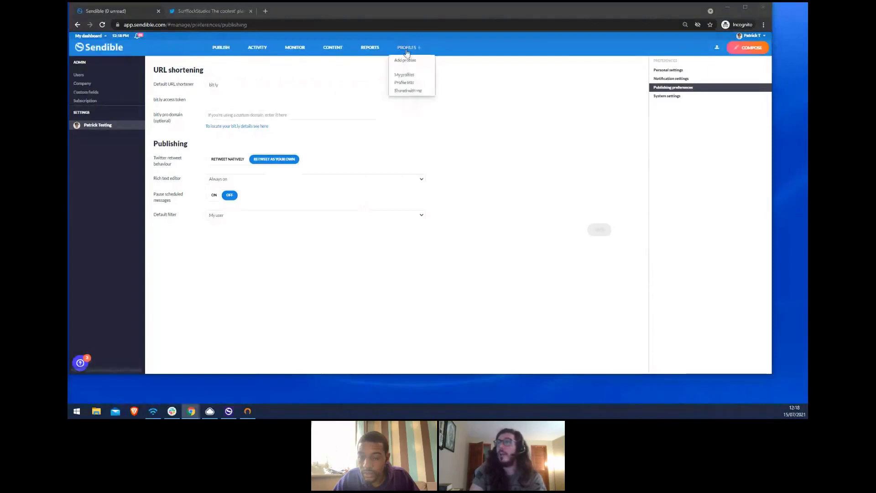
{"action": "left_click", "coordinate": [403, 75]}
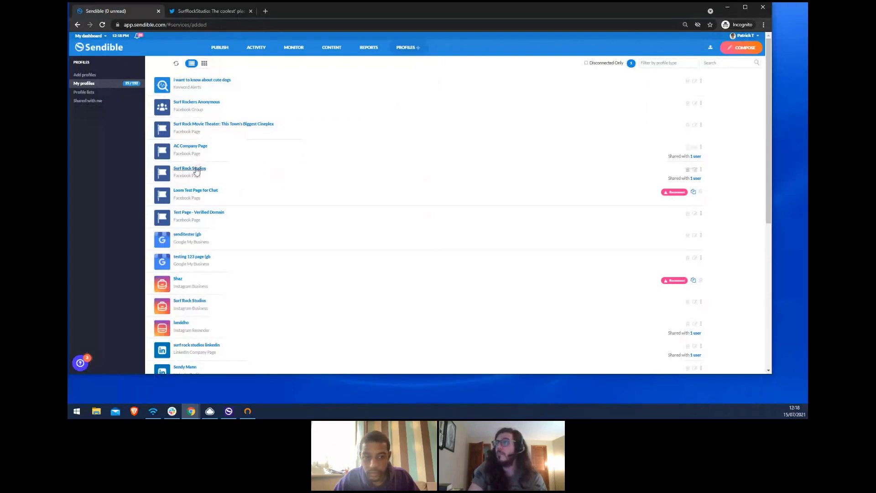
- Share the Surf Rock Studios Facebook page with the user BMO and close the sharing dialog
{"action": "left_click", "coordinate": [701, 171]}
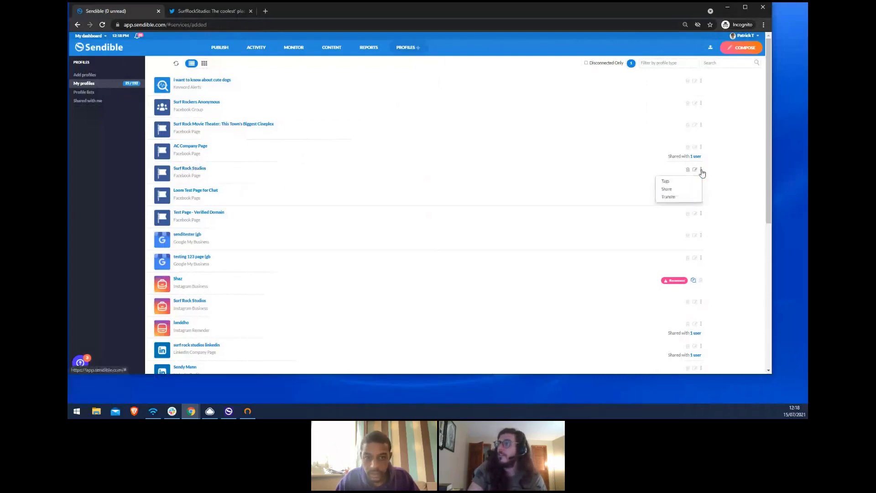
{"action": "left_click", "coordinate": [690, 191]}
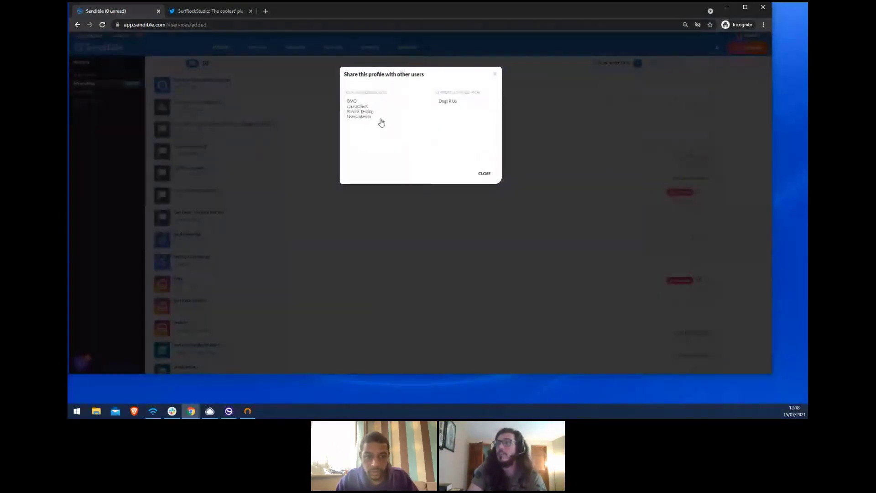
{"action": "left_click", "coordinate": [370, 106]}
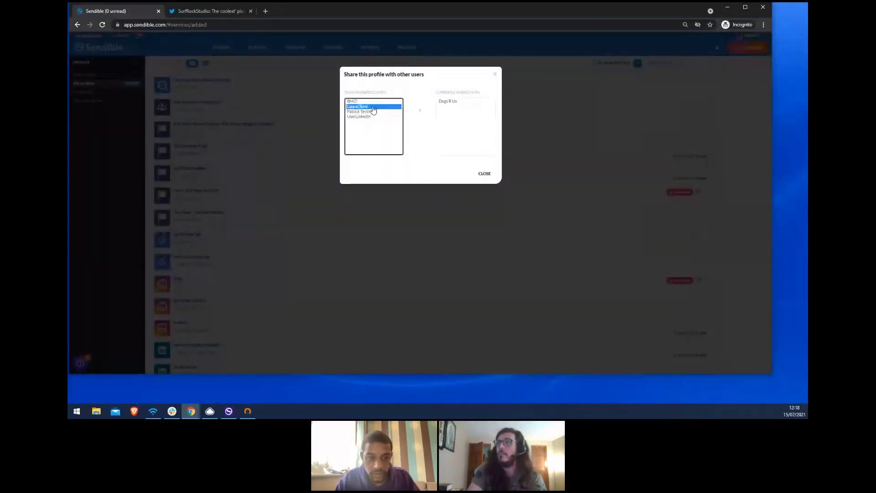
{"action": "left_click", "coordinate": [370, 101]}
{"action": "left_click", "coordinate": [420, 110]}
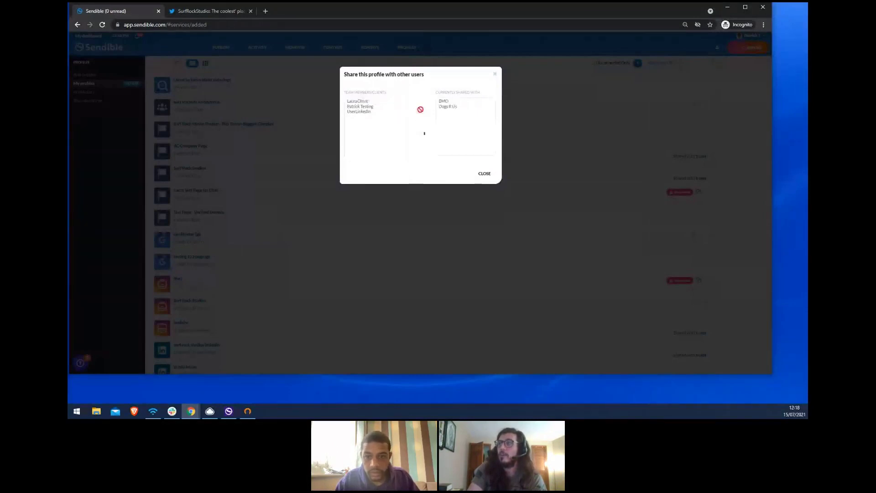
{"action": "left_click", "coordinate": [484, 173]}
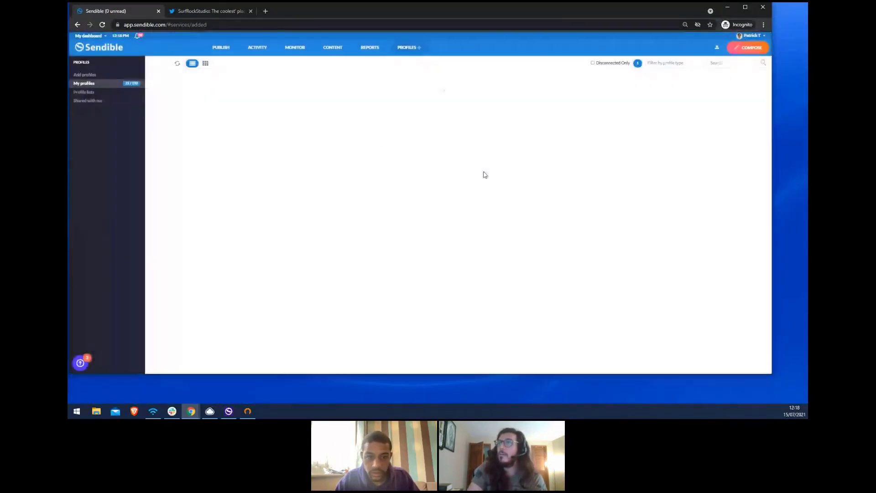
- Switch to BMO's dashboard and view the profiles shared with that user
{"action": "left_click", "coordinate": [103, 37]}
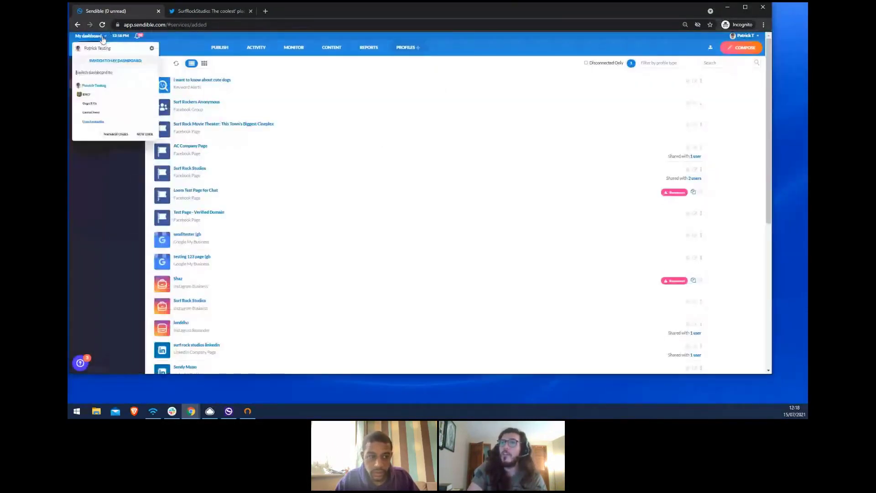
{"action": "left_click", "coordinate": [87, 95]}
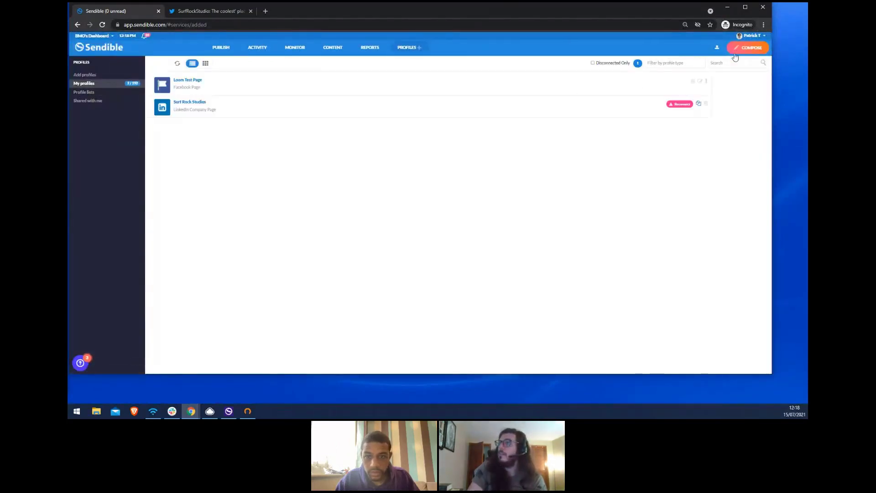
{"action": "left_click", "coordinate": [87, 101]}
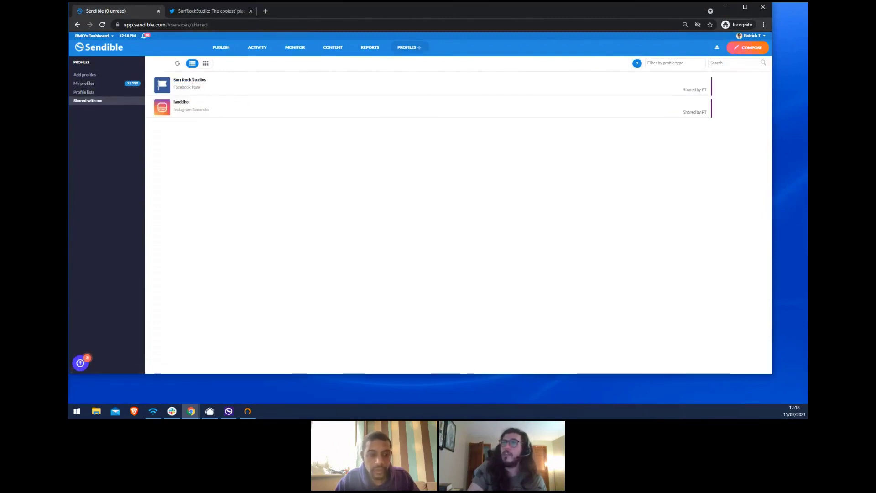
- Start a new message as BMO, view the profiles available for posting, and close it without composing anything
{"action": "left_click", "coordinate": [757, 47]}
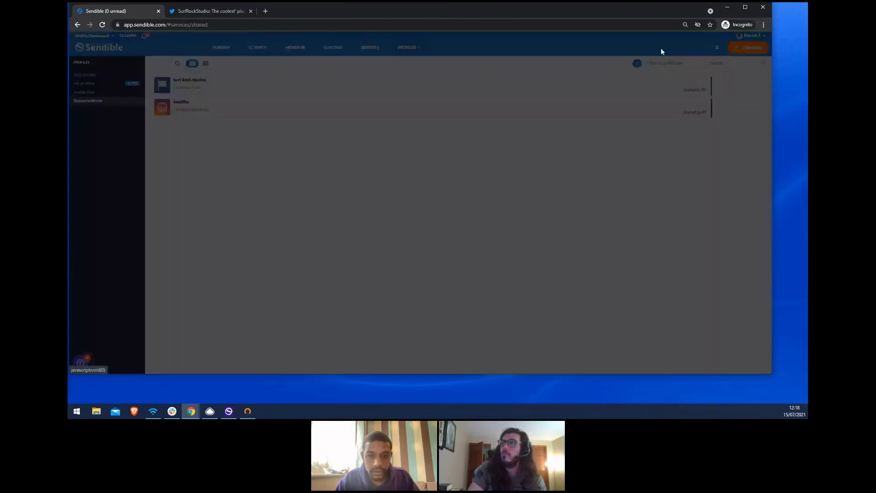
{"action": "left_click", "coordinate": [369, 161]}
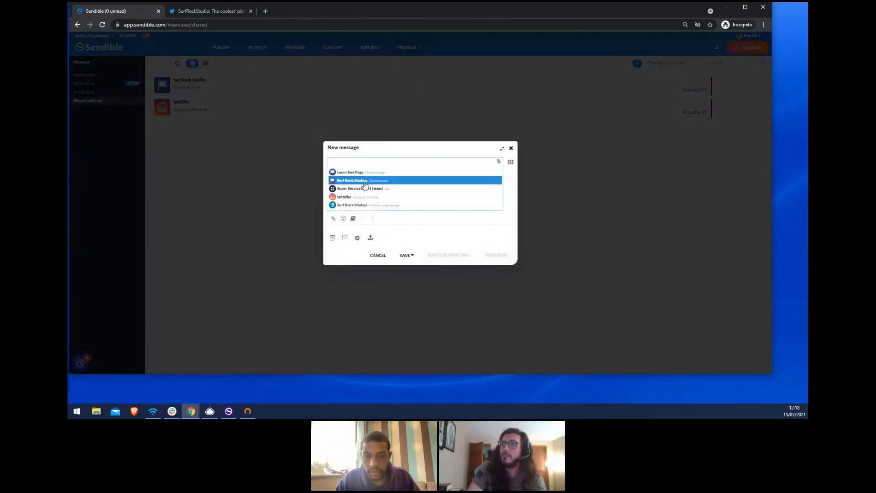
{"action": "left_click", "coordinate": [512, 149]}
{"action": "left_click", "coordinate": [511, 150]}
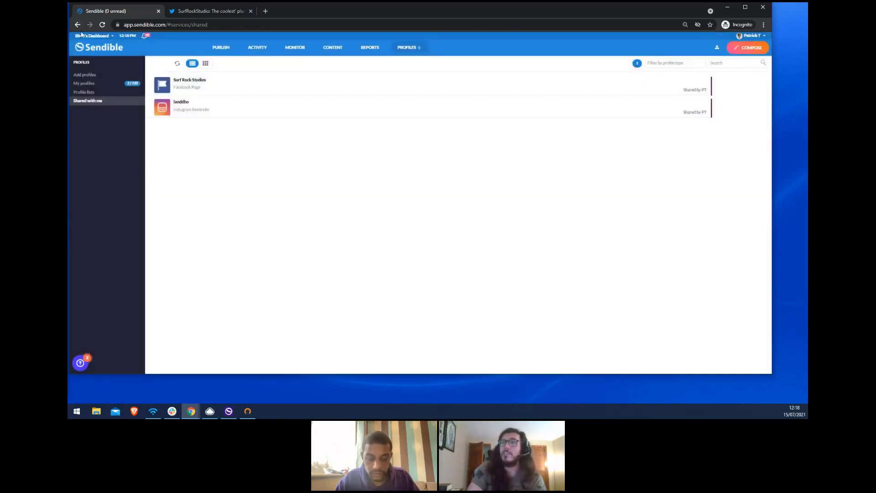
- Return to the account's own dashboard and list its own profiles
{"action": "left_click", "coordinate": [94, 36]}
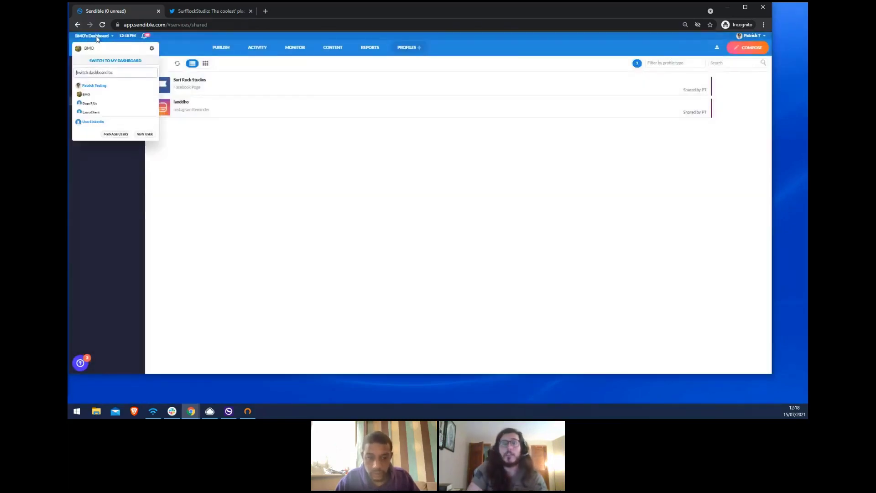
{"action": "left_click", "coordinate": [106, 61]}
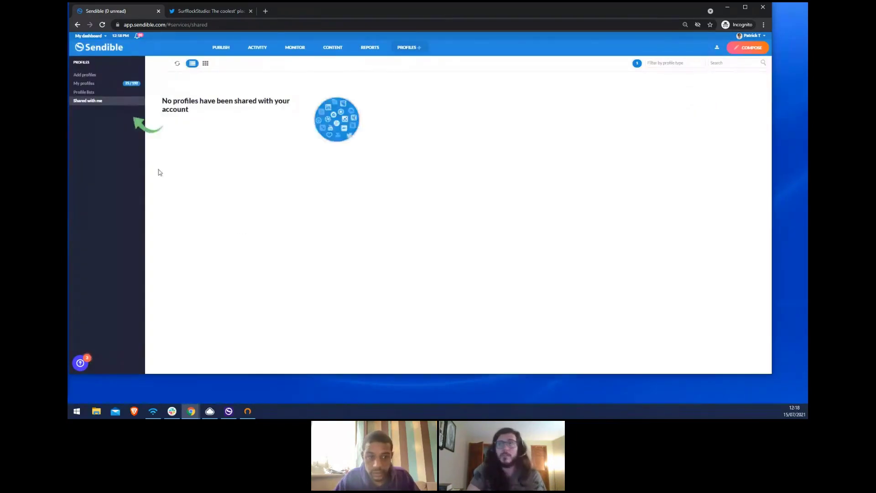
{"action": "left_click", "coordinate": [87, 83]}
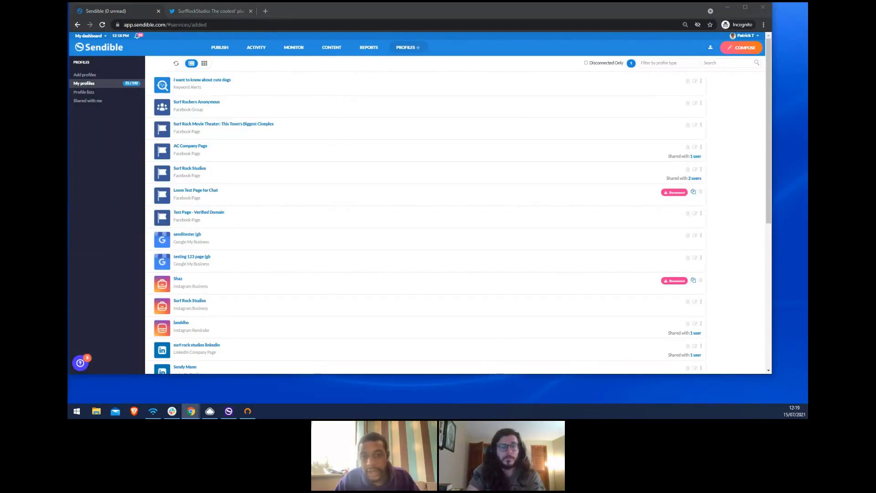
- Go to user management and open the sharing of profiles between users
{"action": "mouse_move", "coordinate": [399, 43]}
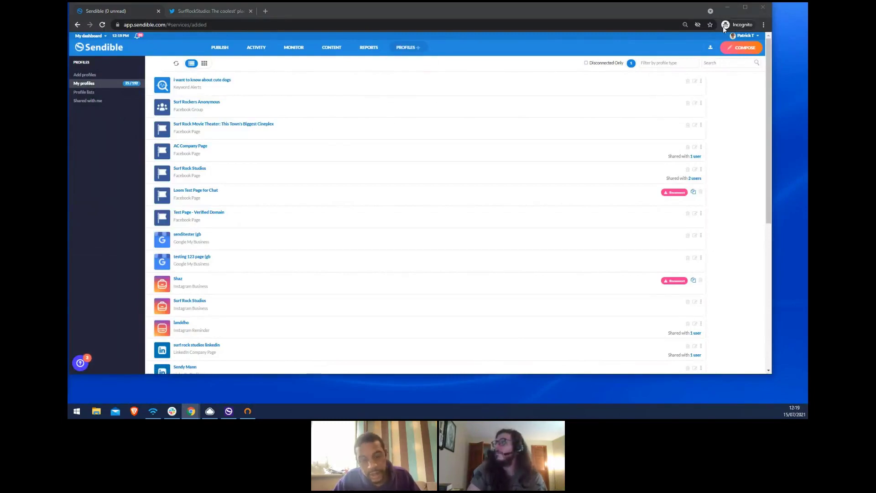
{"action": "left_click", "coordinate": [743, 35]}
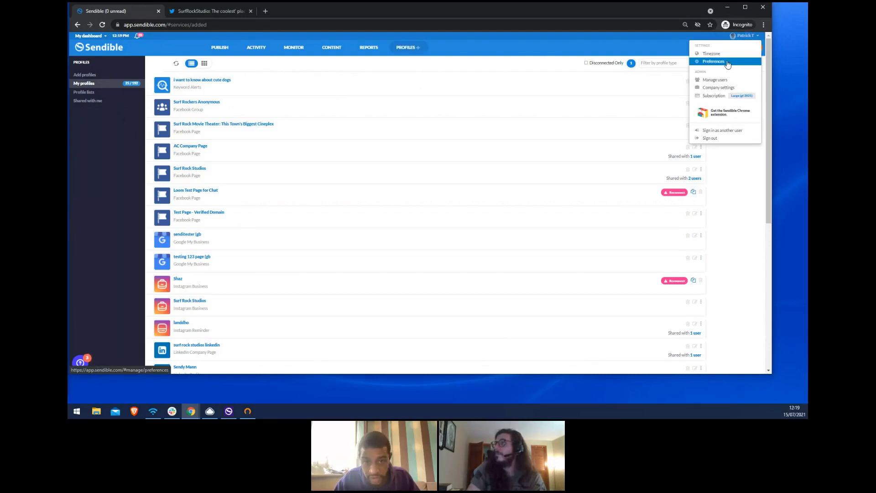
{"action": "left_click", "coordinate": [728, 79]}
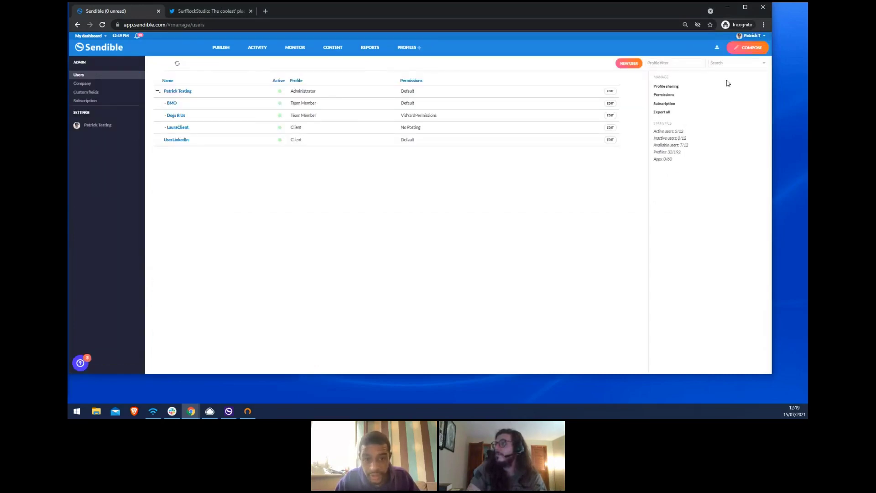
{"action": "left_click", "coordinate": [712, 89]}
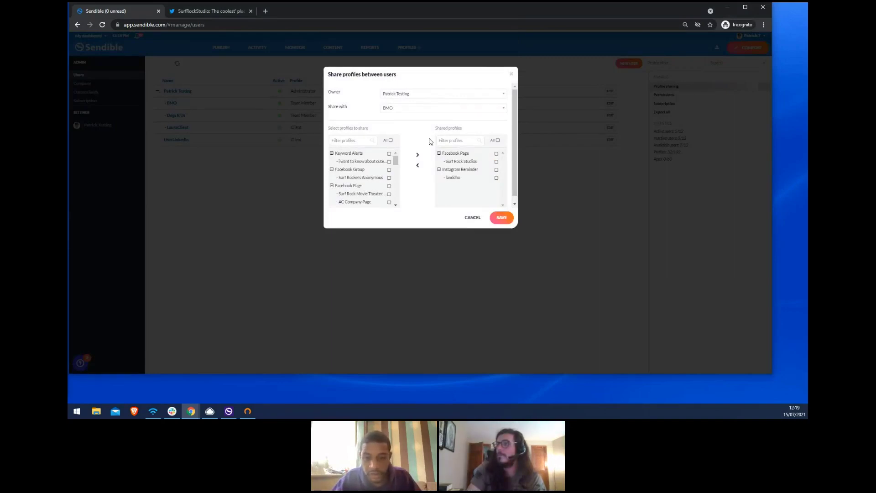
- Share the Loom Test Page for Chat Facebook page and the Google My Business profiles senditester and testing 123 page with Dogs R Us, and save
{"action": "scroll", "coordinate": [421, 152], "scroll_direction": "down", "scroll_amount": 1}
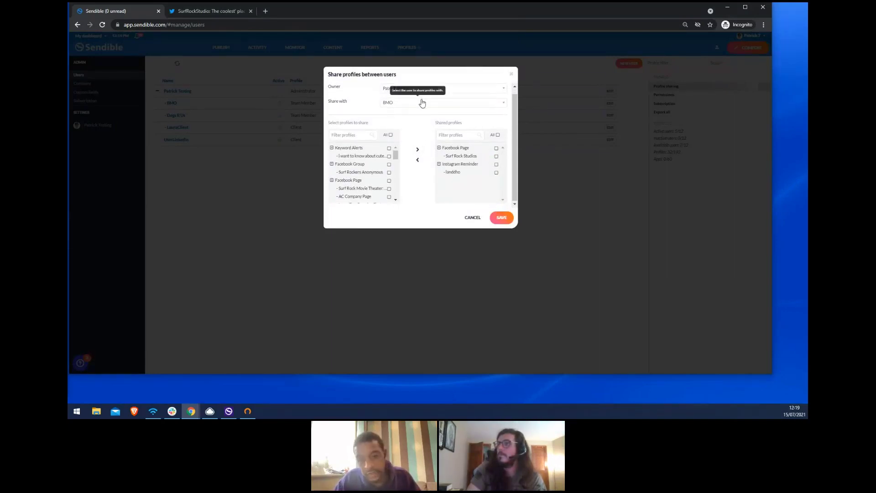
{"action": "left_click", "coordinate": [452, 103]}
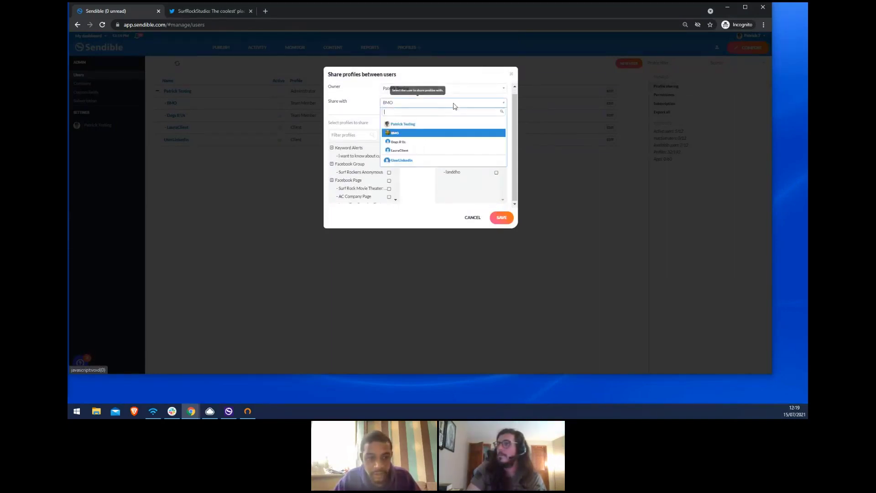
{"action": "left_click", "coordinate": [428, 142]}
{"action": "scroll", "coordinate": [387, 152], "scroll_direction": "down", "scroll_amount": 2}
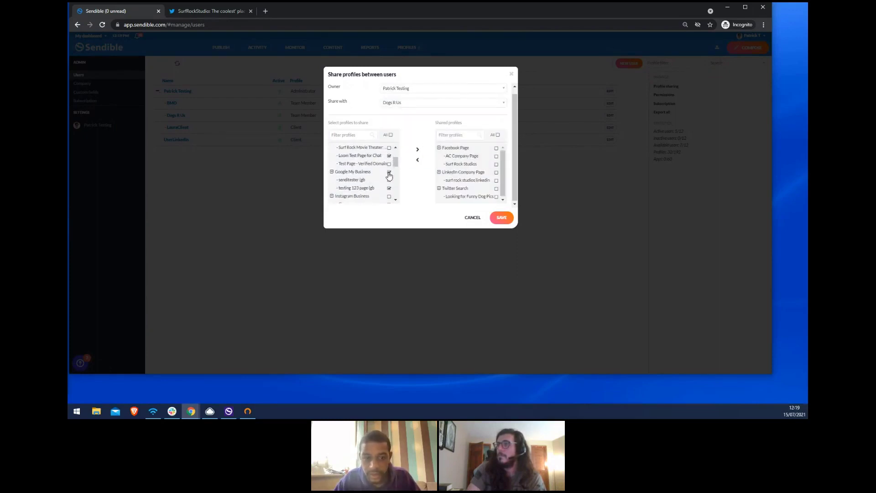
{"action": "left_click", "coordinate": [417, 150]}
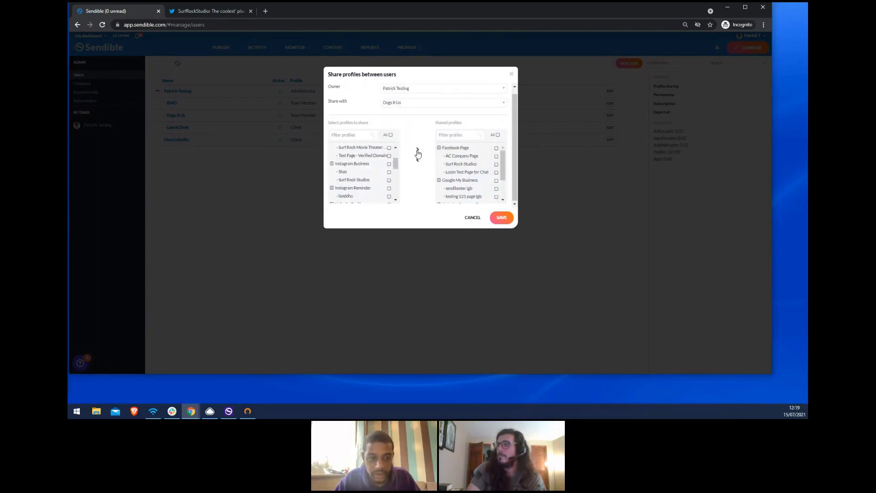
{"action": "left_click", "coordinate": [500, 217]}
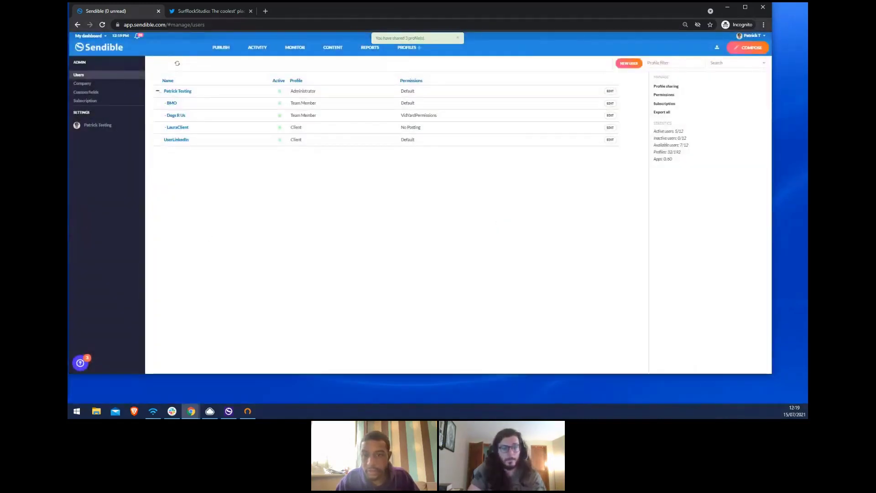